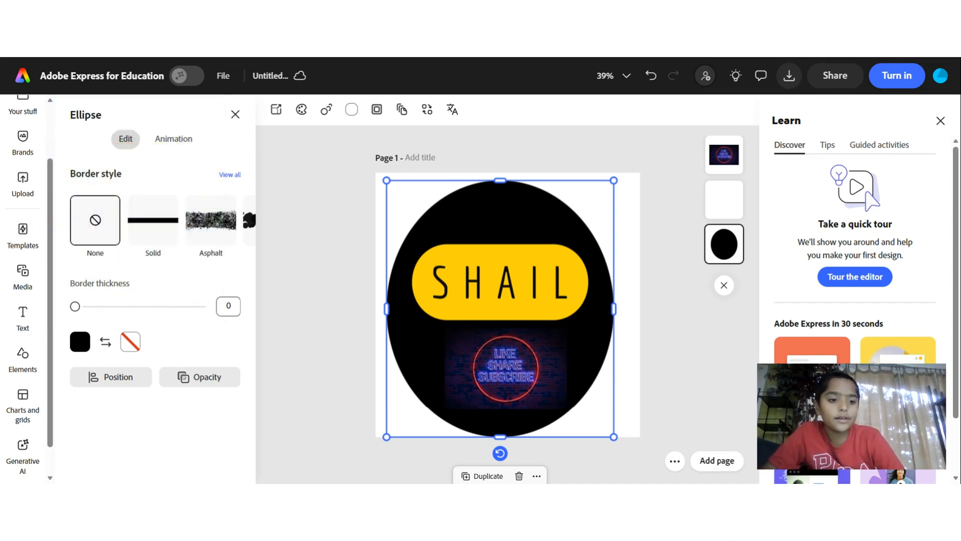
# Look through the available templates, media, text styles, elements, charts and grids, and generative AI options.
pyautogui.click(19, 229)
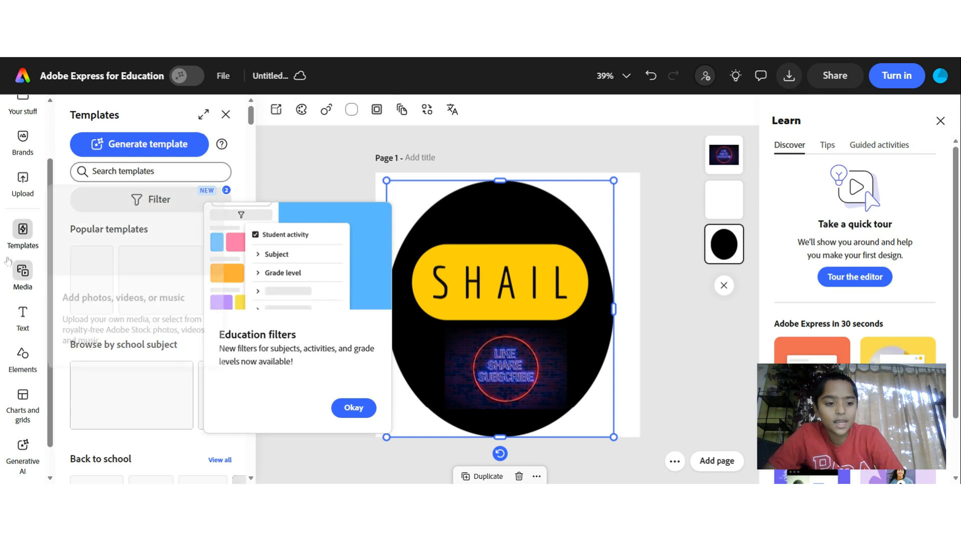
pyautogui.click(21, 274)
pyautogui.click(23, 312)
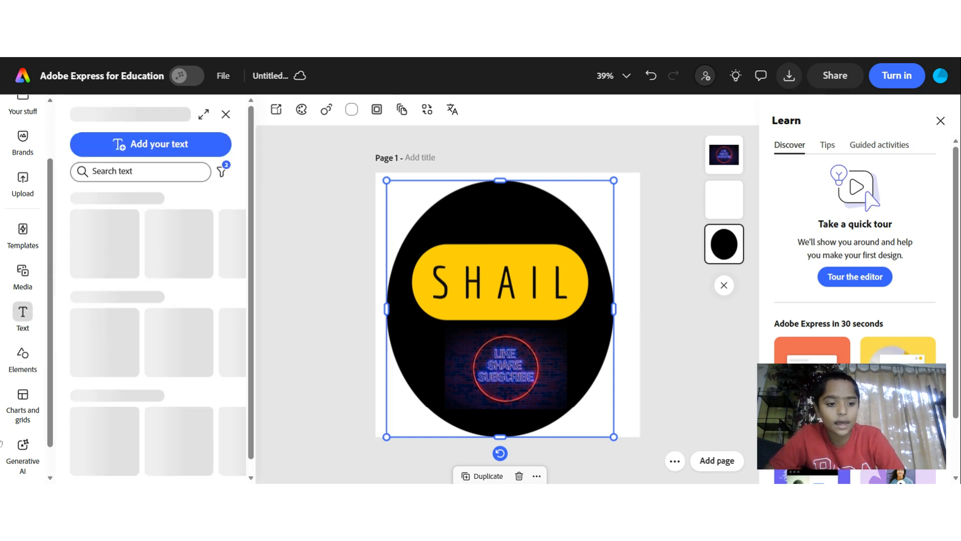
pyautogui.click(25, 356)
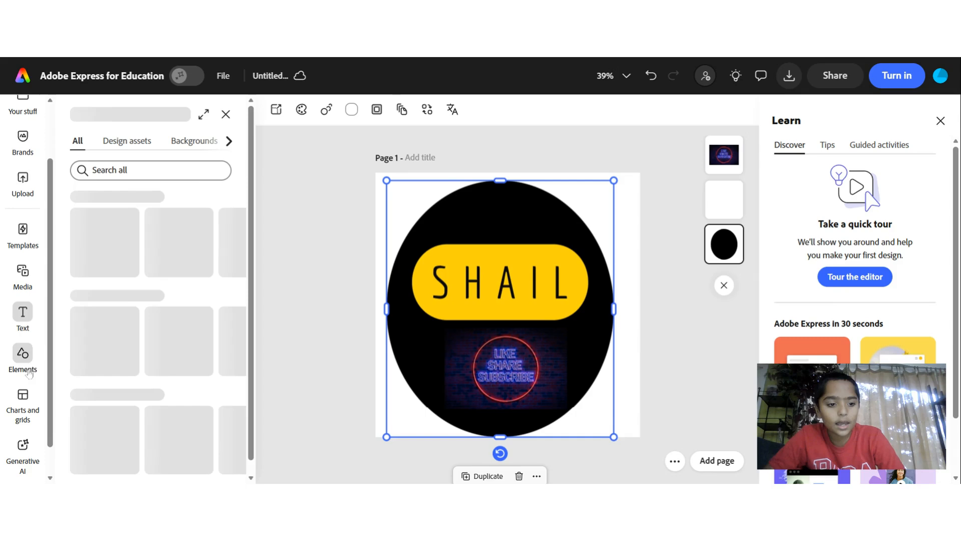
pyautogui.click(31, 398)
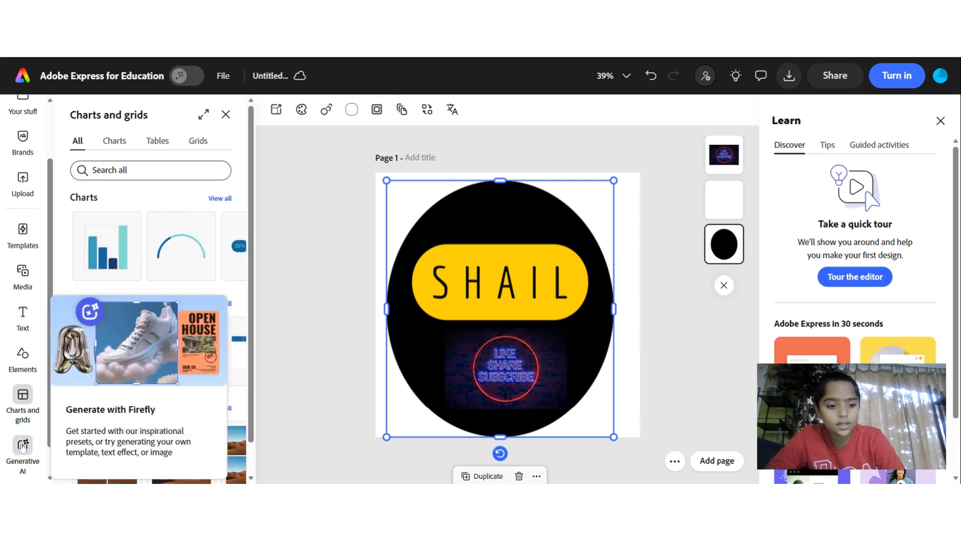
pyautogui.click(22, 444)
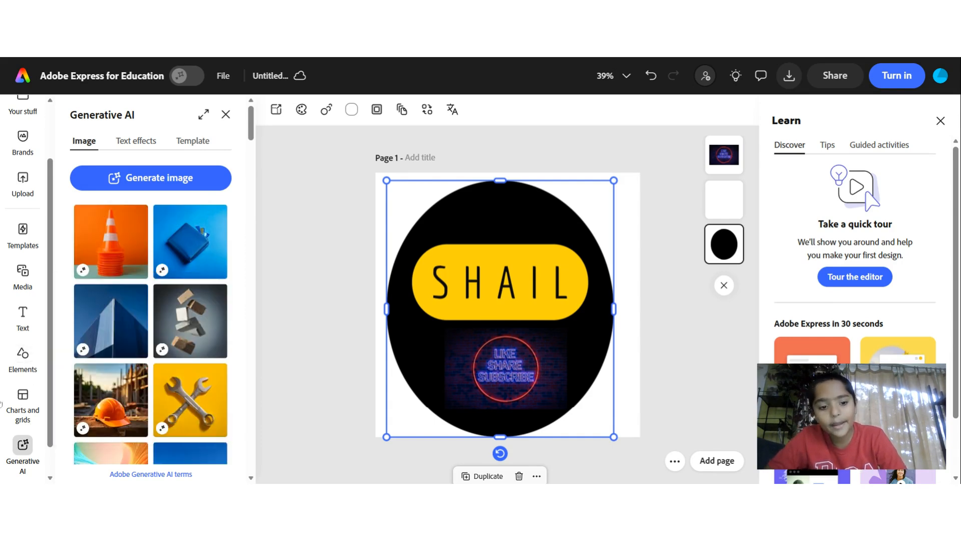
pyautogui.scroll(-1, 2, 404)
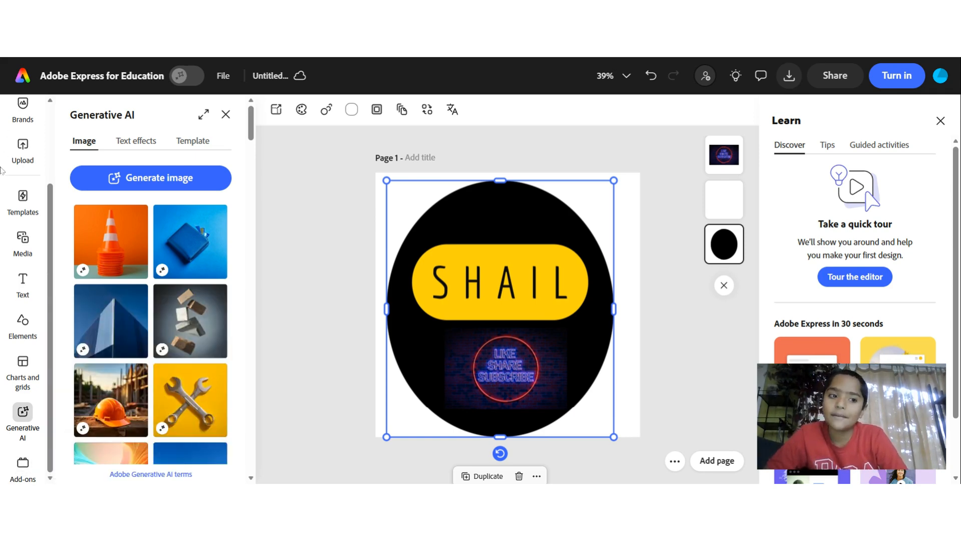
pyautogui.scroll(2, 2, 170)
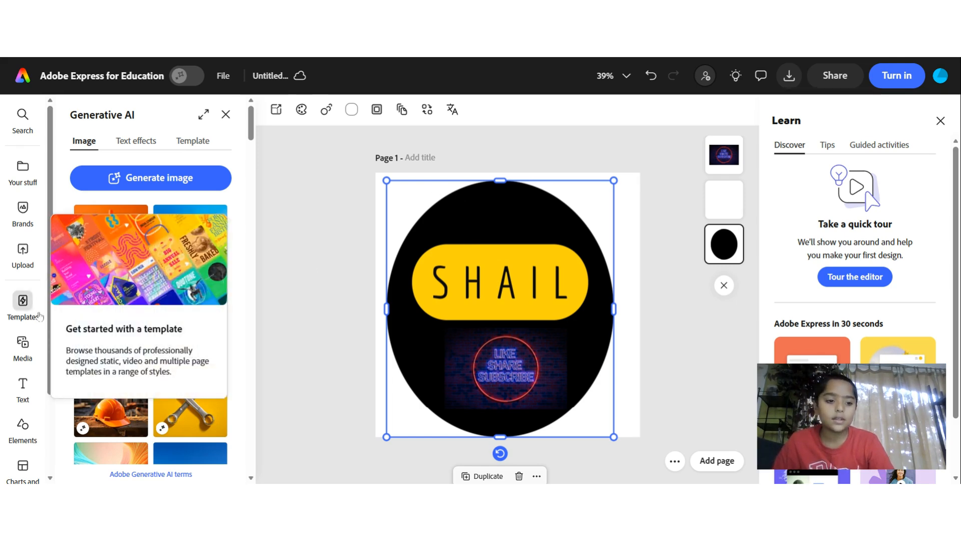
# Browse the full shapes collection among the design elements and return to the page with nothing selected.
pyautogui.click(28, 427)
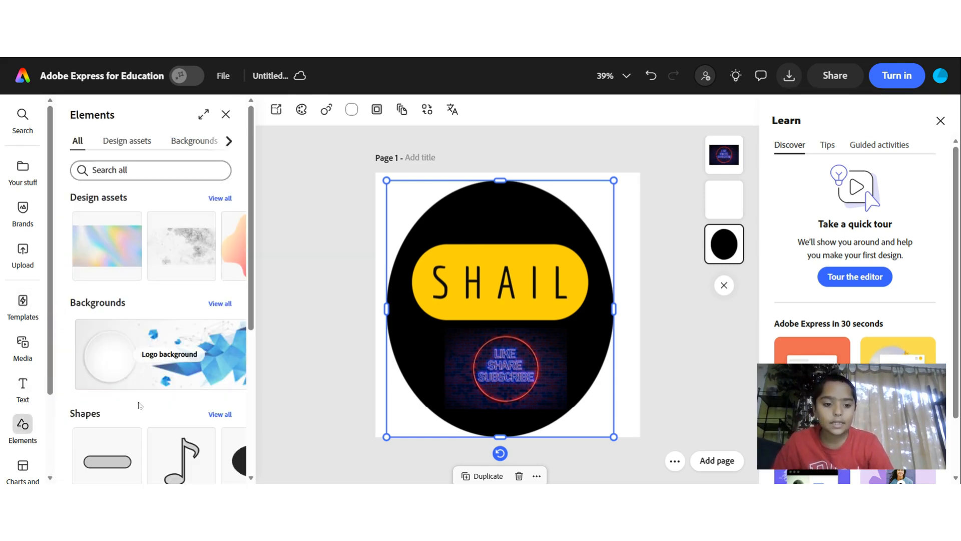
pyautogui.scroll(-3, 137, 405)
pyautogui.hscroll(5, 170, 330)
pyautogui.hscroll(5, 187, 334)
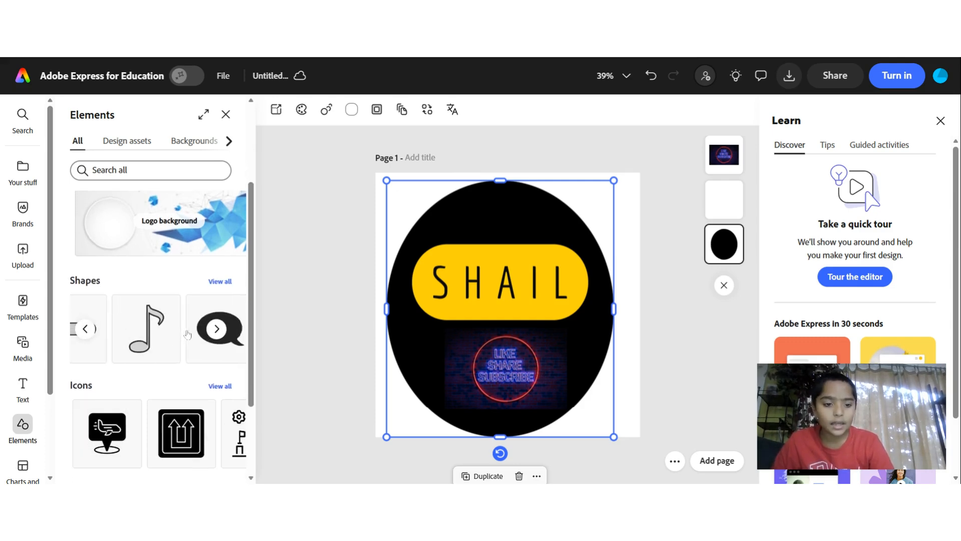
pyautogui.click(220, 282)
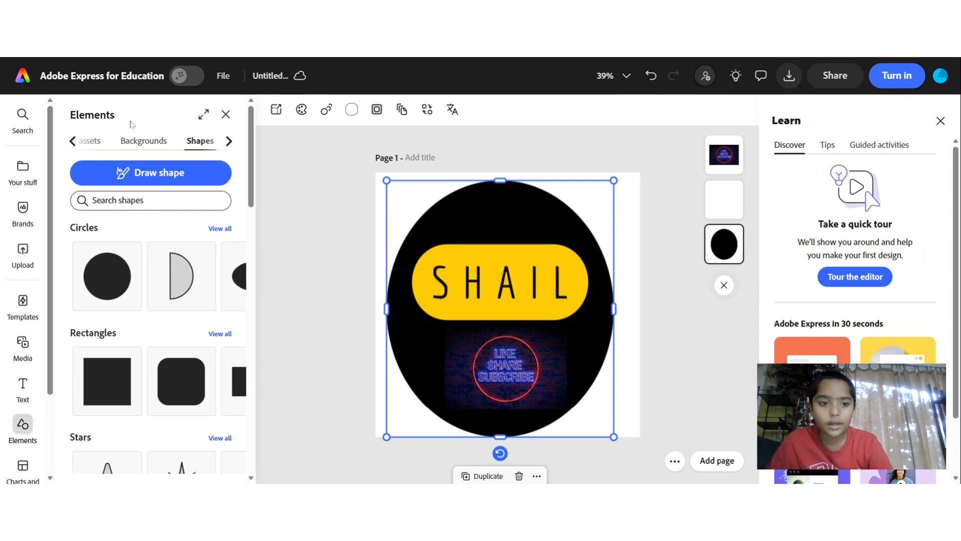
pyautogui.click(227, 115)
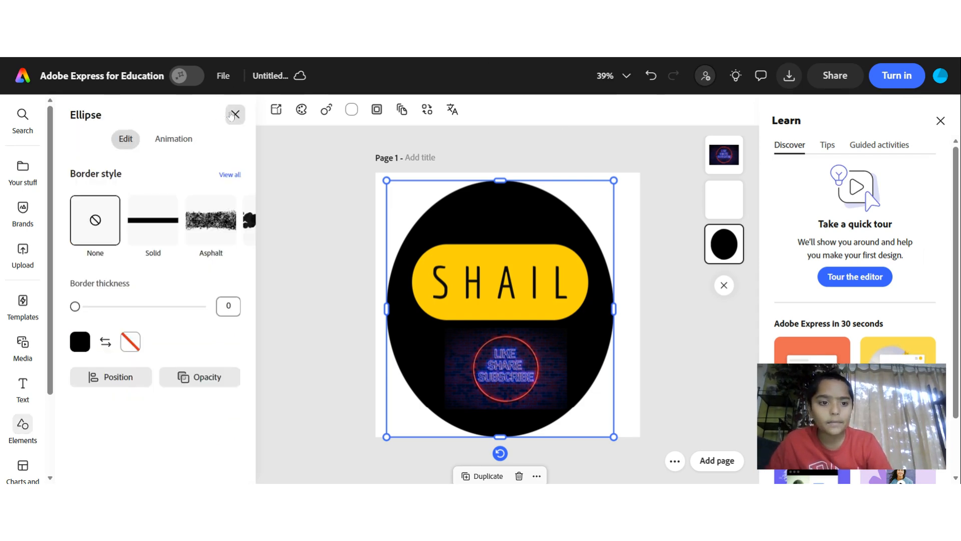
pyautogui.click(232, 115)
pyautogui.click(225, 111)
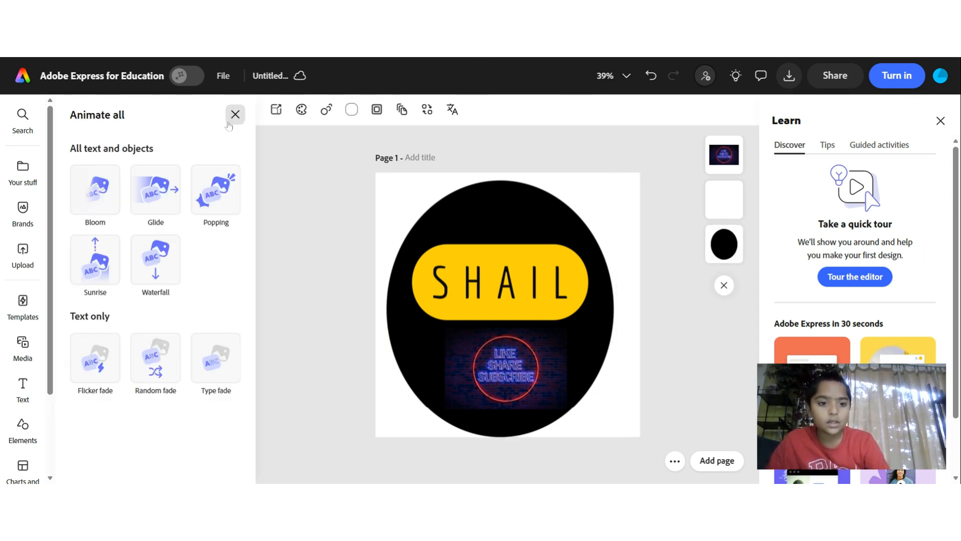
pyautogui.click(235, 114)
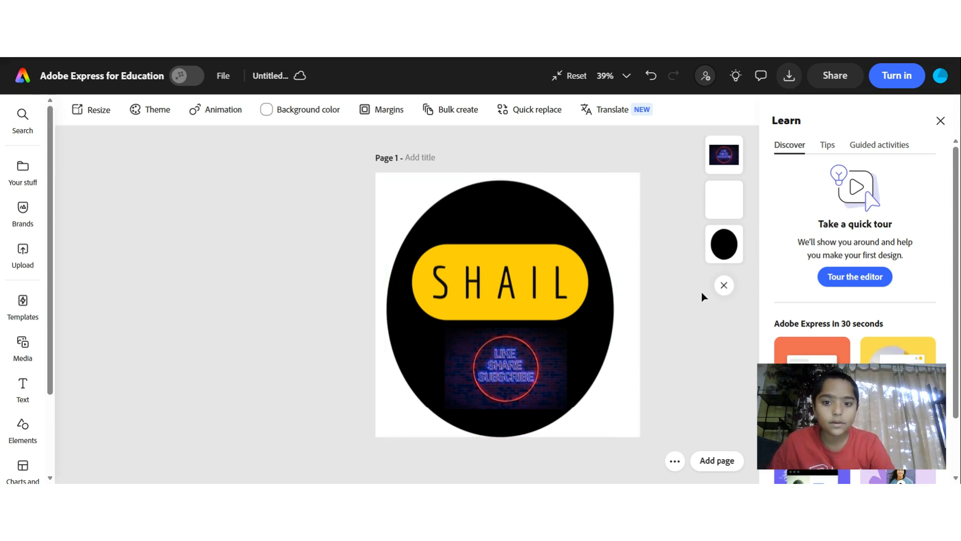
# Delete the black ellipse, the yellow name label and the neon LIKE SHARE SUBSCRIBE image to empty the page.
pyautogui.click(513, 235)
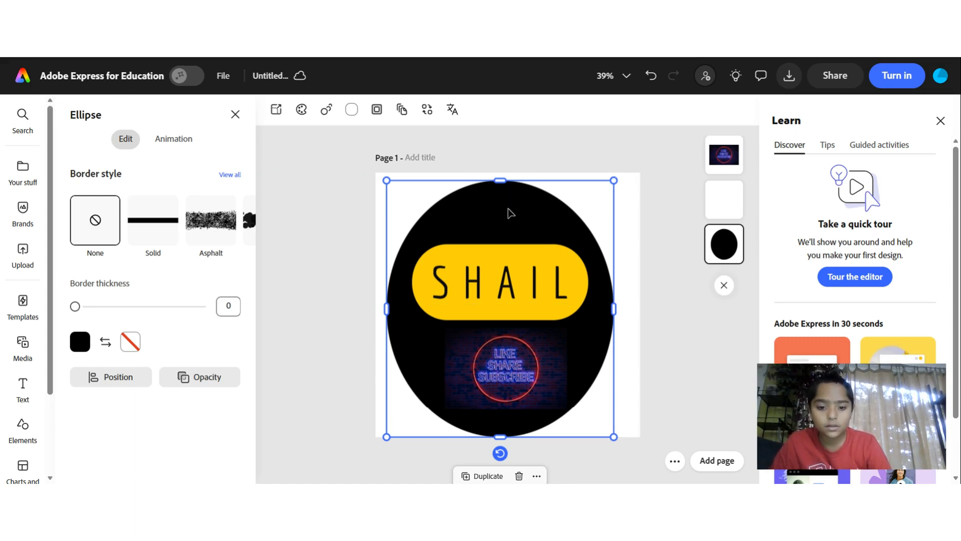
pyautogui.click(519, 476)
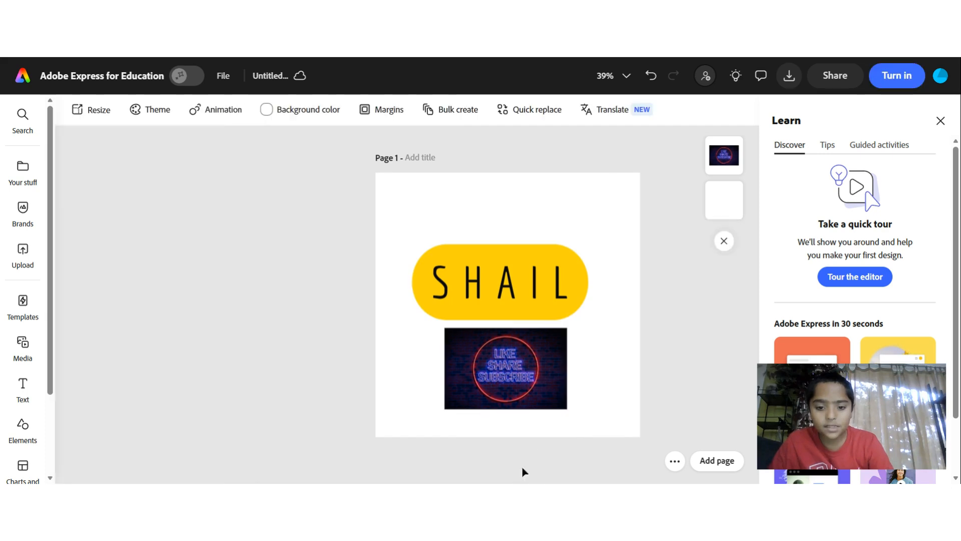
pyautogui.click(534, 296)
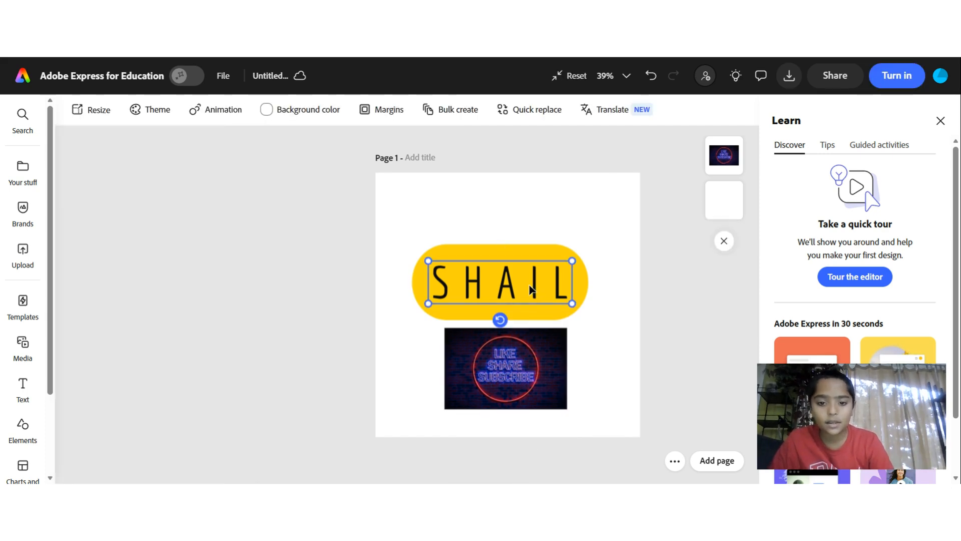
pyautogui.click(525, 245)
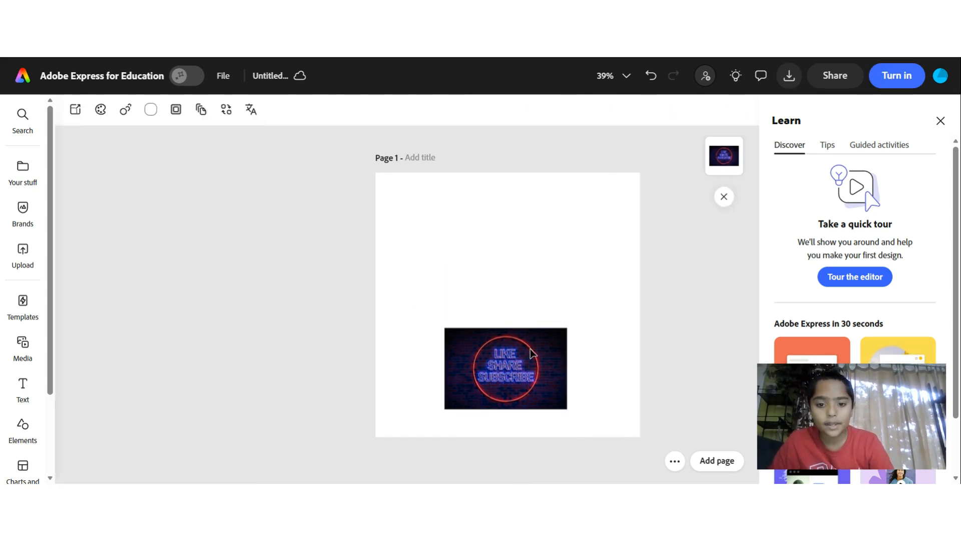
pyautogui.click(547, 333)
pyautogui.click(530, 306)
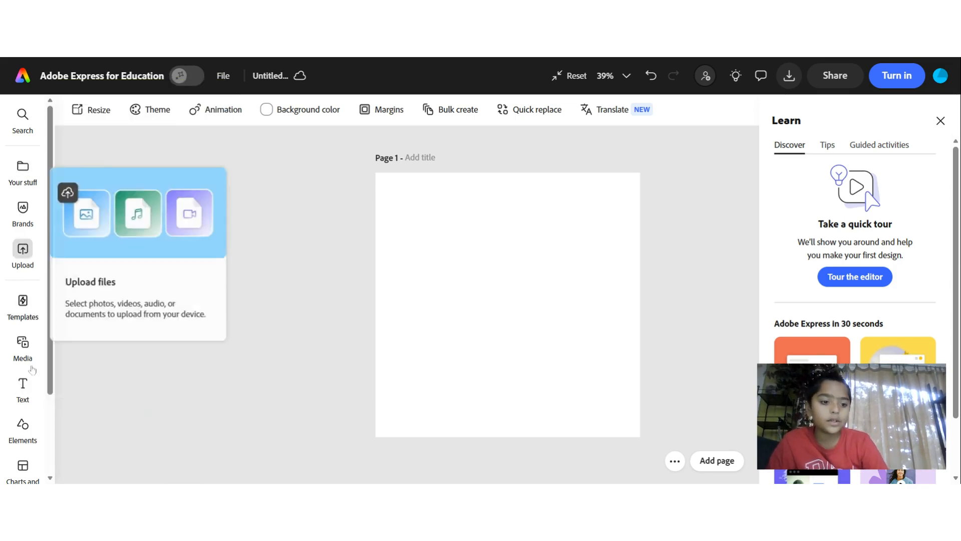
# Add a solid black circle from the Circles shapes to the blank page.
pyautogui.click(29, 423)
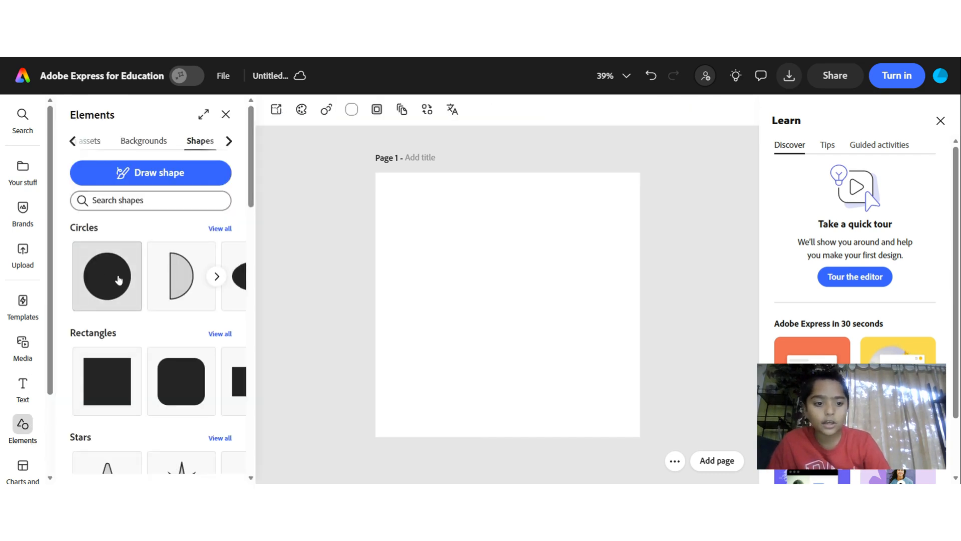
pyautogui.click(121, 280)
pyautogui.click(521, 321)
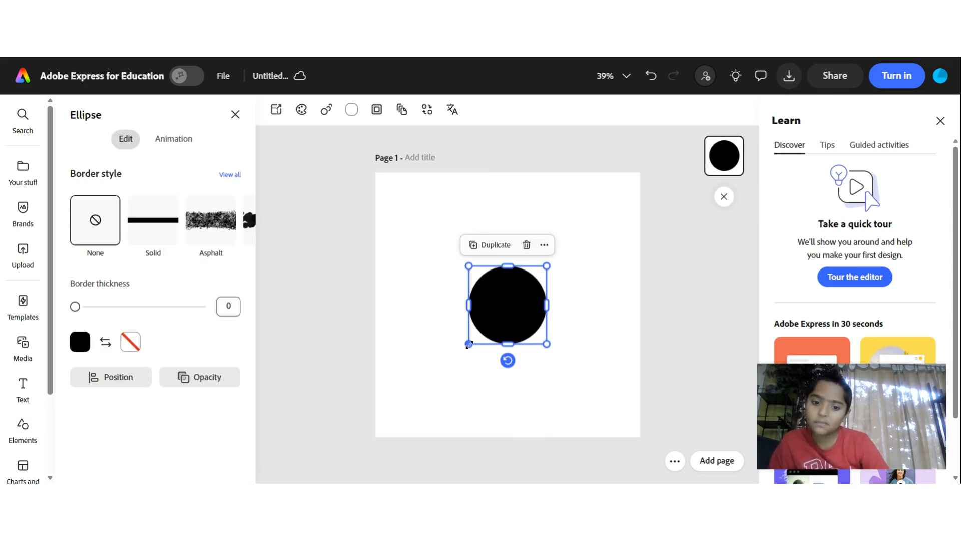
# Enlarge the black circle from its opposite corners until it nearly fills the page.
pyautogui.moveTo(469, 344); pyautogui.dragTo(411, 386)
pyautogui.moveTo(548, 264); pyautogui.dragTo(603, 208)
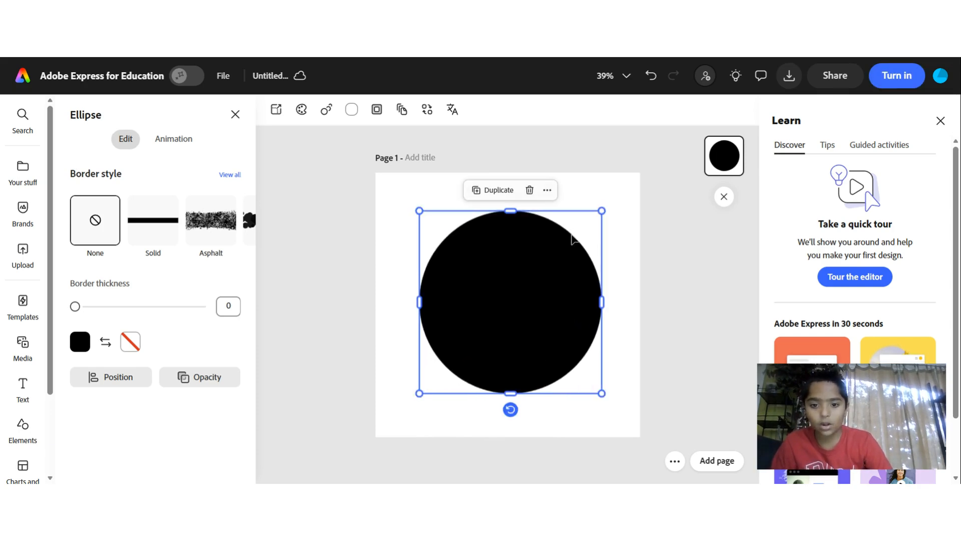
pyautogui.click(601, 214)
pyautogui.click(559, 258)
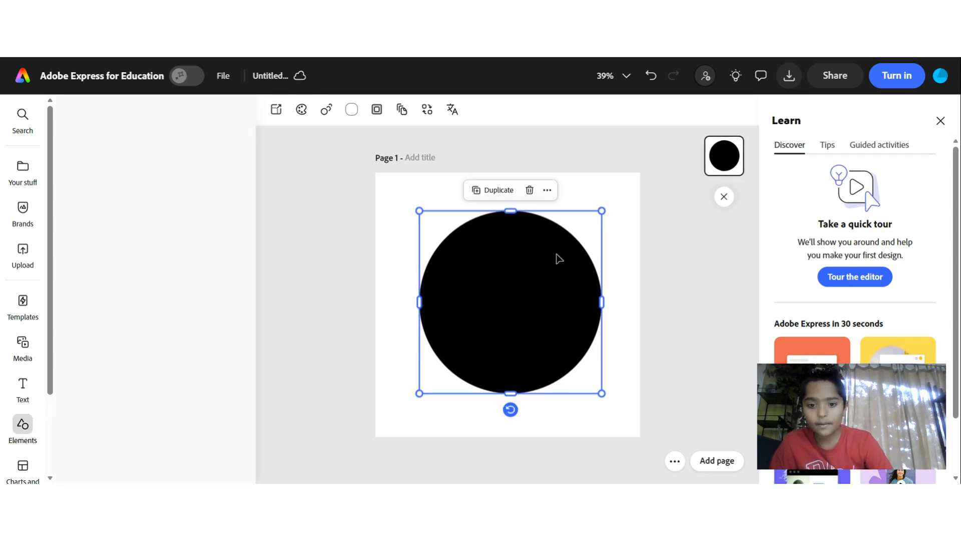
pyautogui.moveTo(603, 210); pyautogui.dragTo(625, 188)
pyautogui.moveTo(415, 397); pyautogui.dragTo(383, 421)
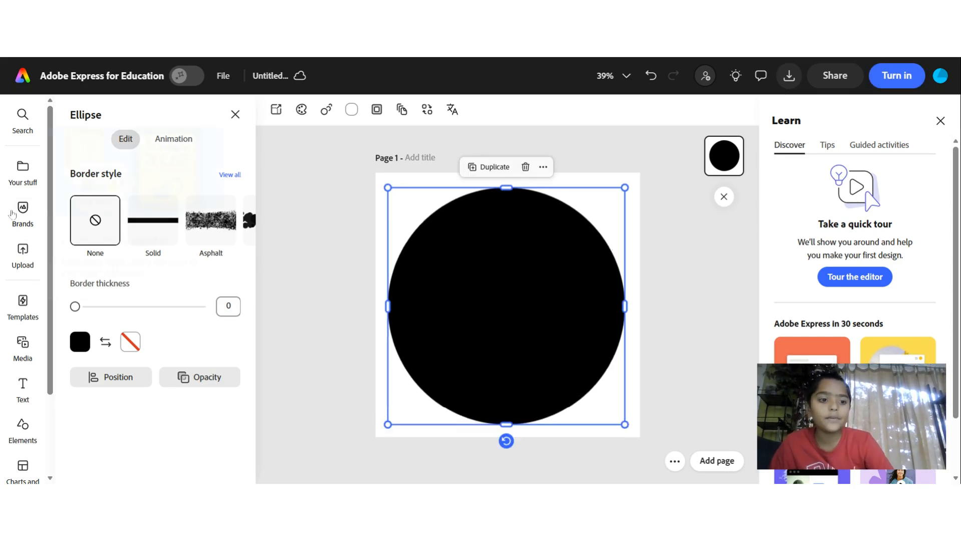
# Add the yellow SUBSCRIBE design from the Buttons text collection onto the black circle.
pyautogui.click(25, 400)
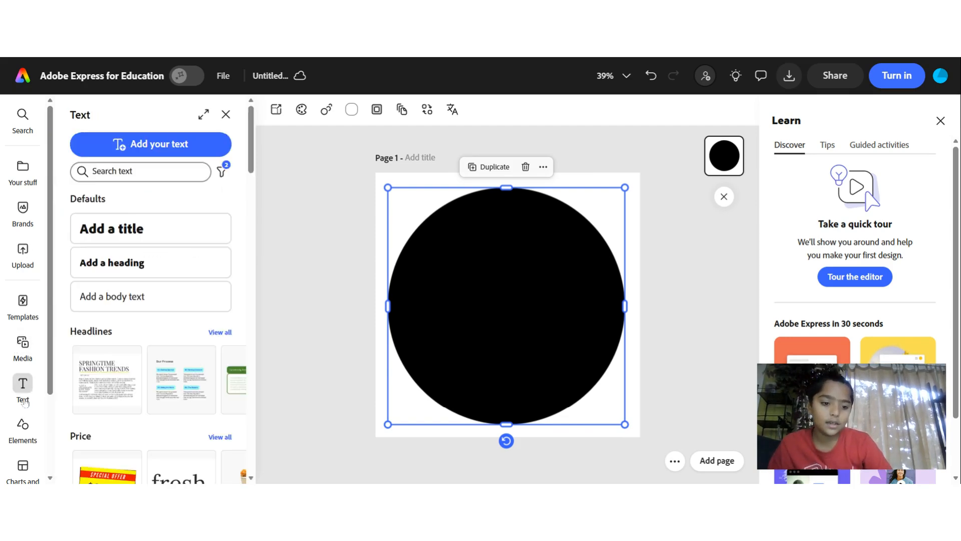
pyautogui.scroll(-3, 105, 387)
pyautogui.scroll(-2, 105, 387)
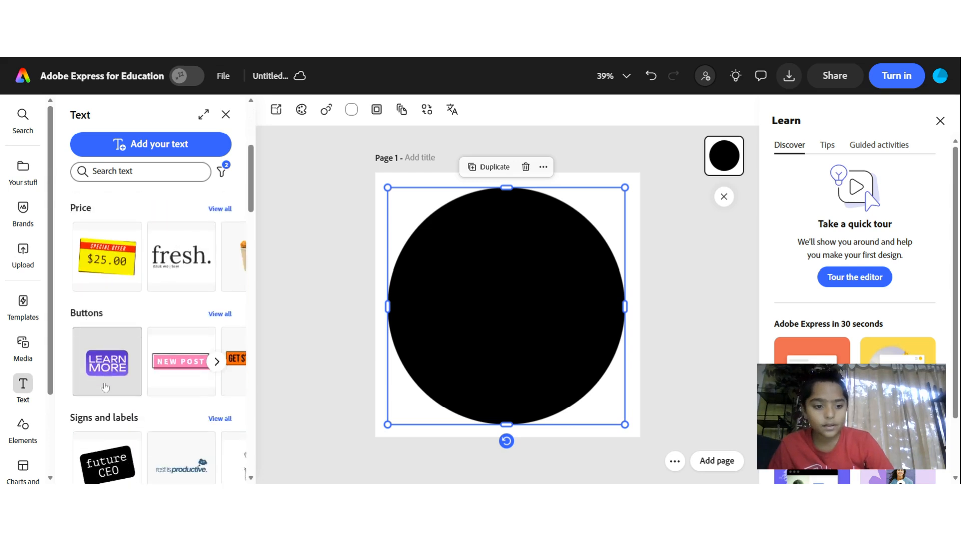
pyautogui.click(217, 342)
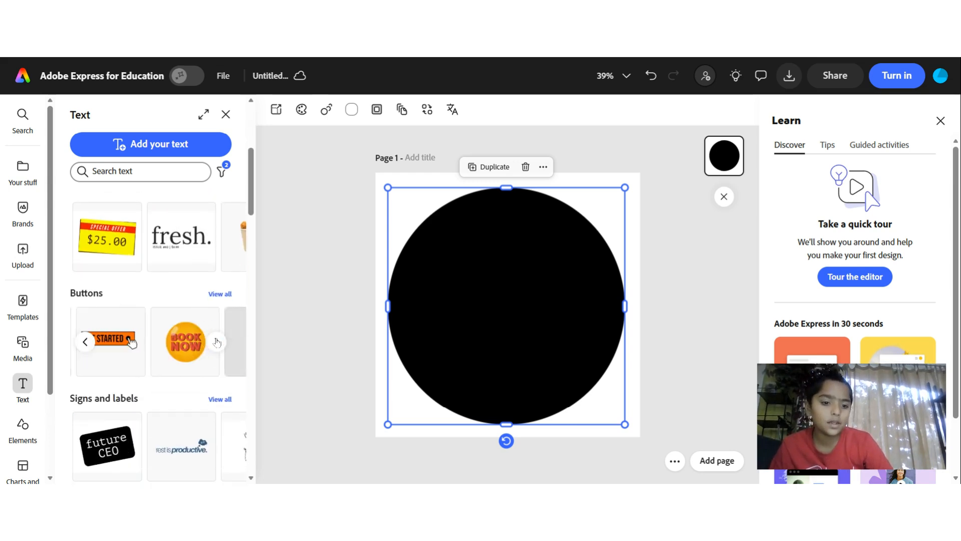
pyautogui.click(218, 344)
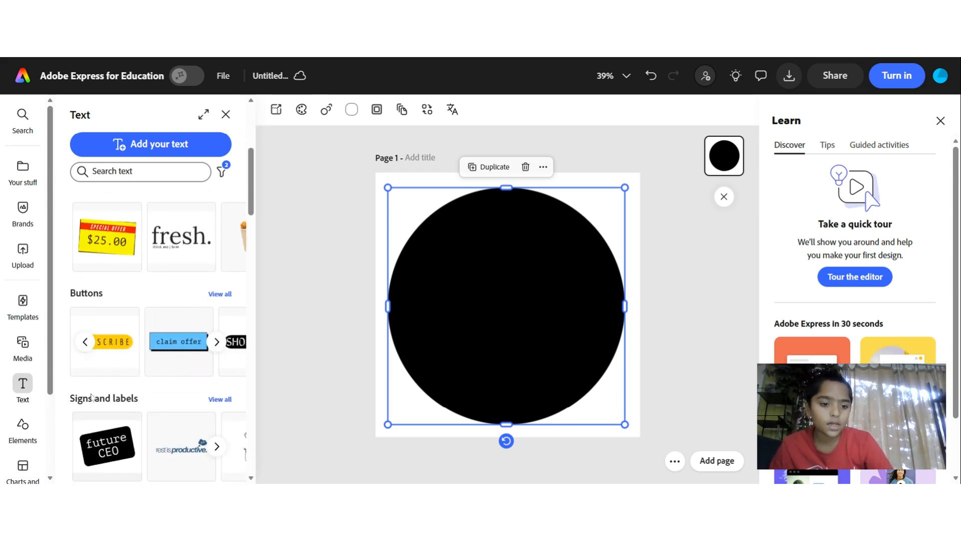
pyautogui.hscroll(-1, 122, 348)
pyautogui.moveTo(151, 342); pyautogui.dragTo(612, 322)
# Arrange the yellow SUBSCRIBE label across the circle, slightly above its middle, and size it to span most of the circle's width.
pyautogui.click(572, 318)
pyautogui.moveTo(528, 297); pyautogui.dragTo(510, 261)
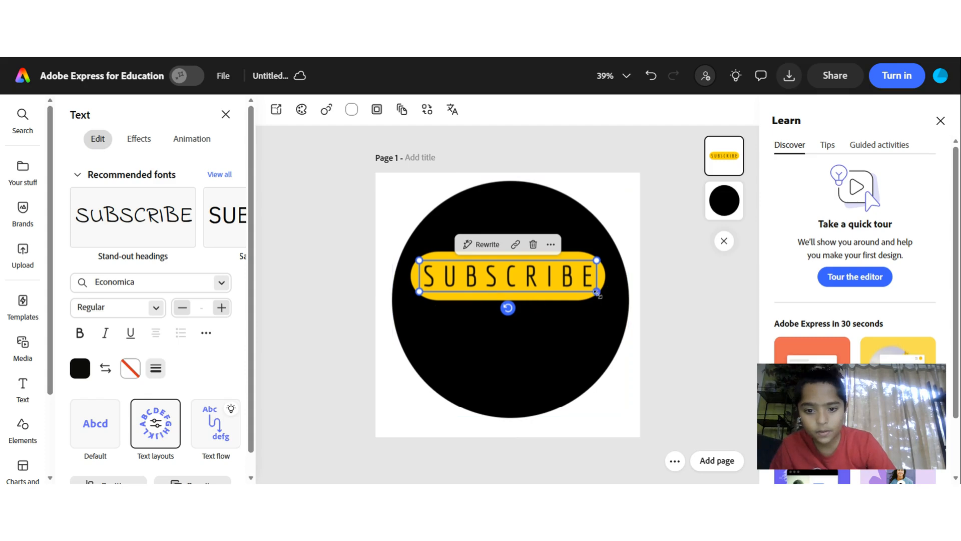
pyautogui.moveTo(598, 292); pyautogui.dragTo(602, 291)
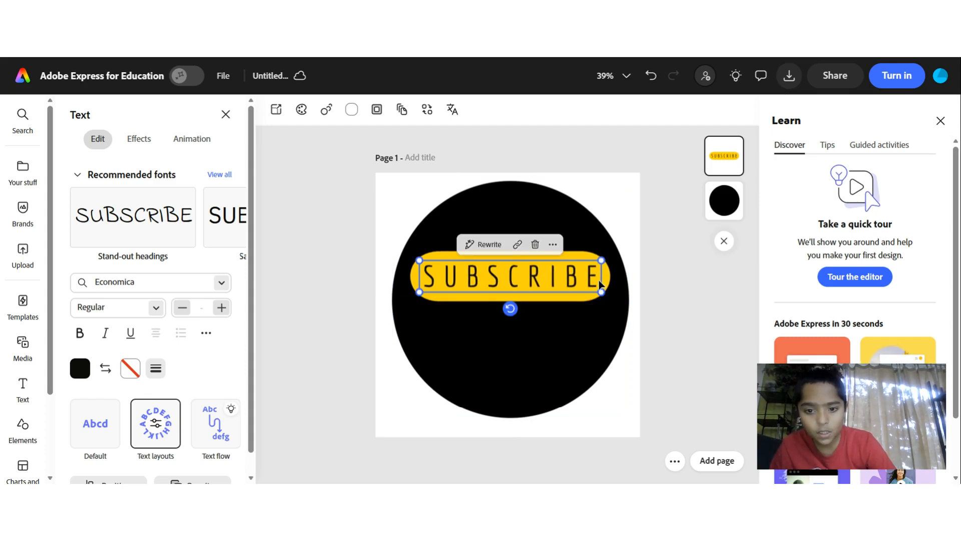
# Try to place the text cursor at the end of the word on the yellow SUBSCRIBE label.
pyautogui.doubleClick(599, 283)
pyautogui.click(587, 277)
pyautogui.doubleClick(587, 277)
pyautogui.click(595, 280)
pyautogui.doubleClick(598, 272)
pyautogui.click(598, 274)
pyautogui.doubleClick(598, 273)
pyautogui.click(597, 274)
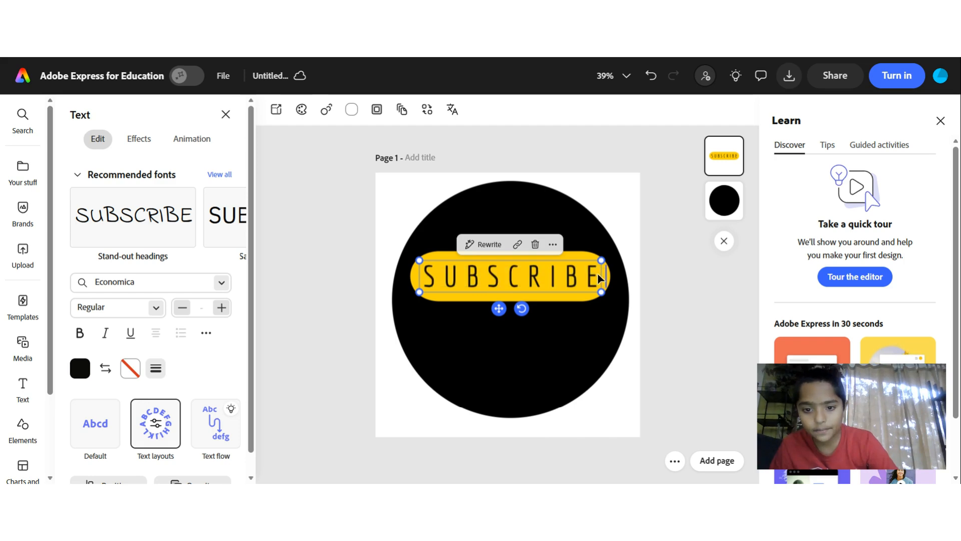
pyautogui.doubleClick(598, 274)
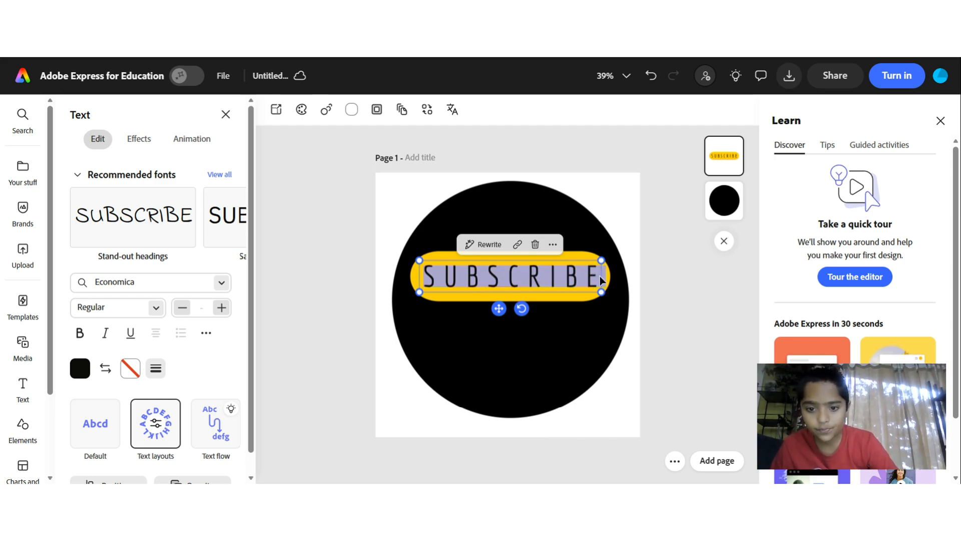
pyautogui.click(598, 274)
pyautogui.doubleClick(599, 275)
pyautogui.click(600, 277)
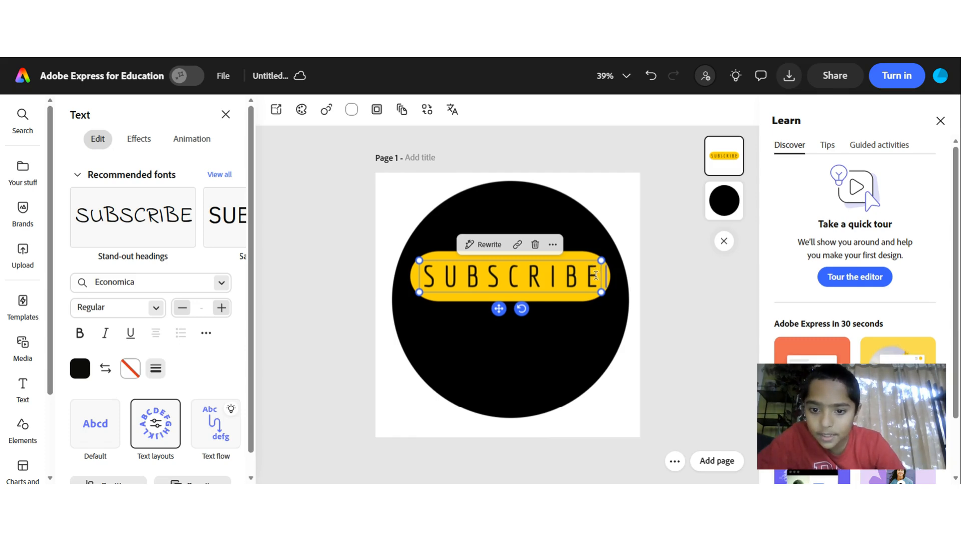
pyautogui.doubleClick(598, 279)
# Erase every letter before the final E from the yellow SUBSCRIBE label.
pyautogui.click(593, 278)
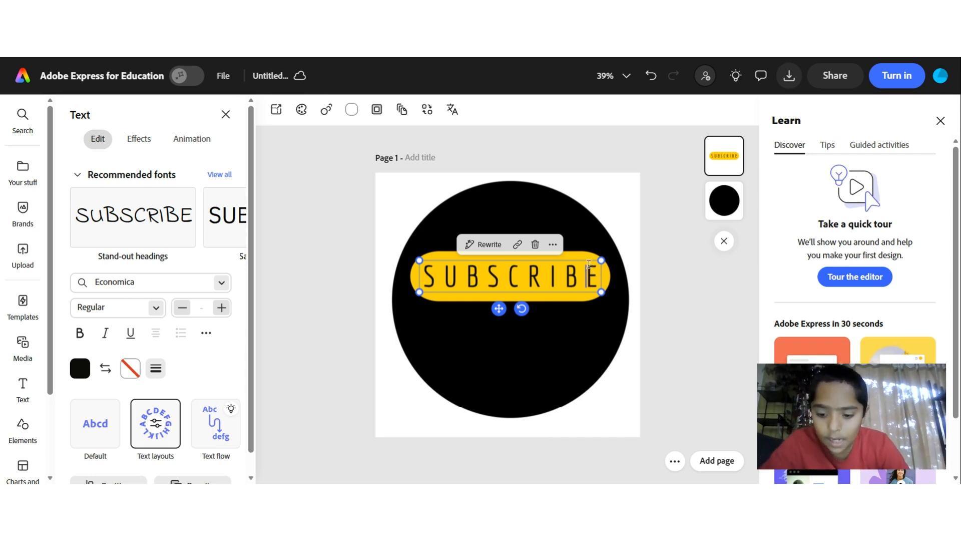
pyautogui.press('BackSpace')
pyautogui.press('BackSpace')
pyautogui.press('BackSpace')
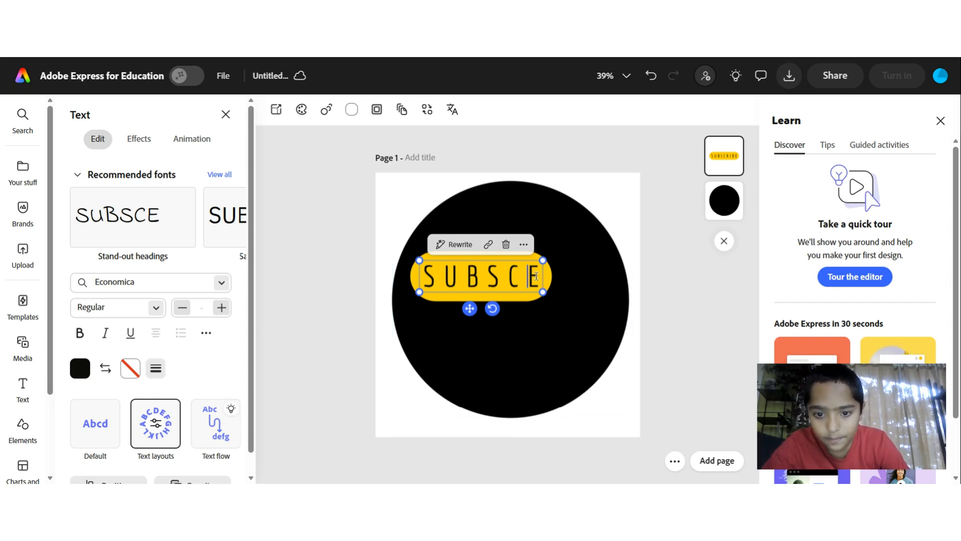
pyautogui.press('BackSpace')
pyautogui.press('BackSpace')
pyautogui.press('BackSpace')
pyautogui.press('BackSpace')
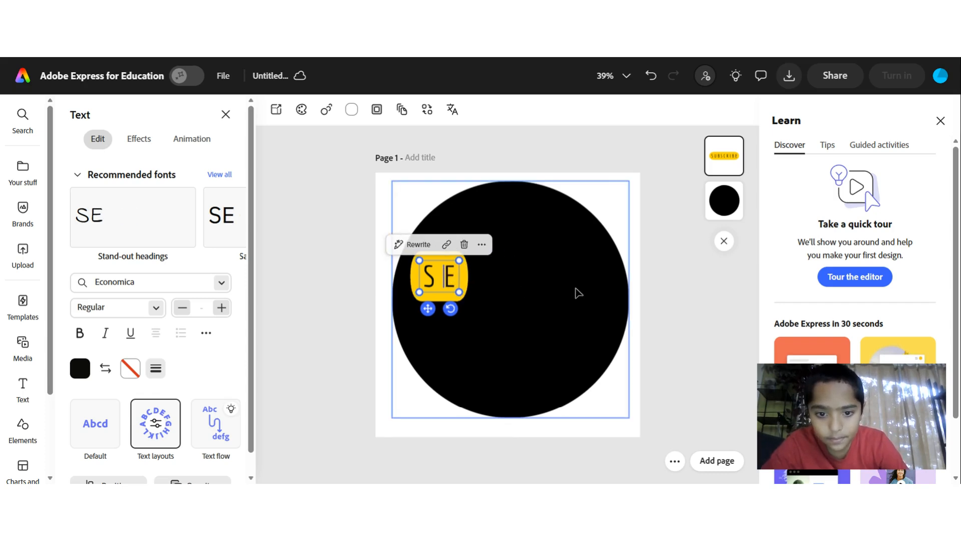
pyautogui.press('BackSpace')
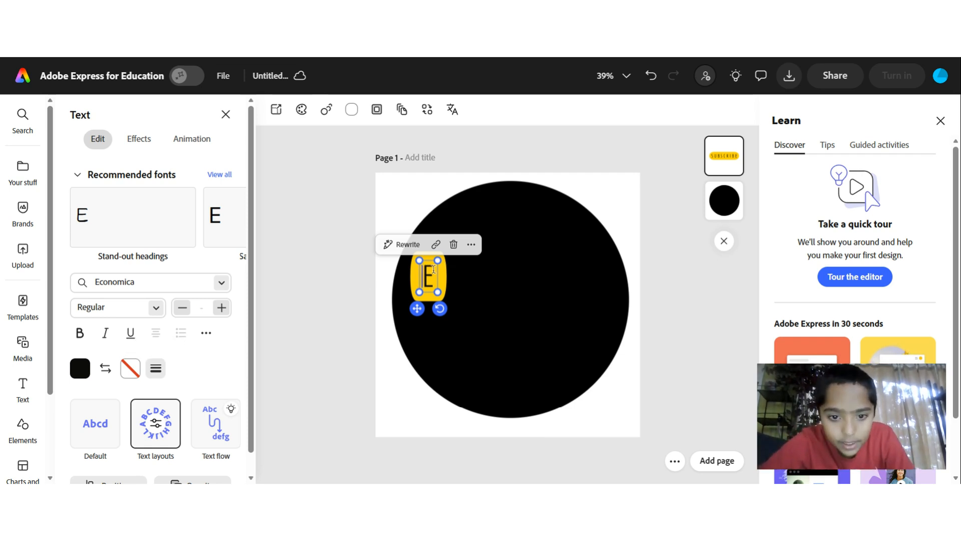
# Enter the channel's personal name in capitals before the remaining E on the yellow label.
pyautogui.click(429, 285)
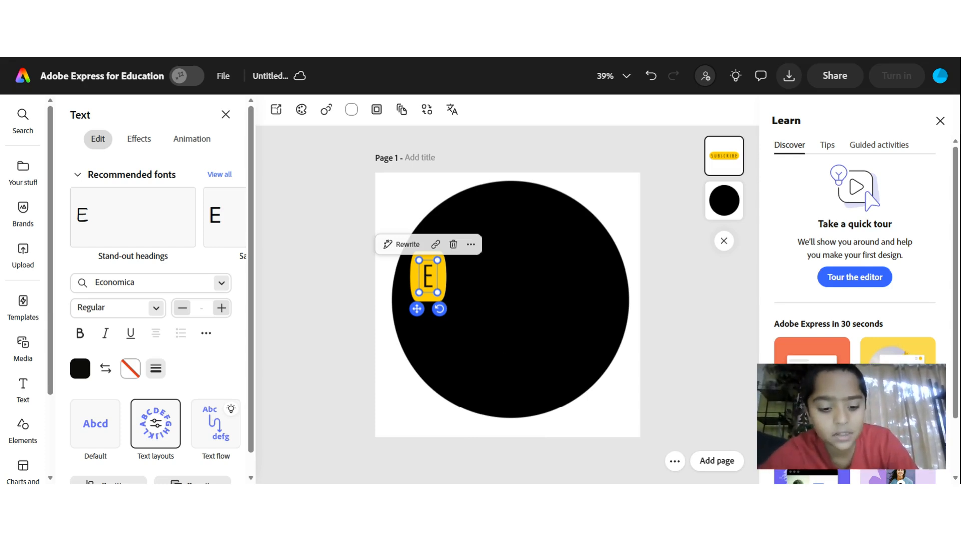
pyautogui.write('SHA')
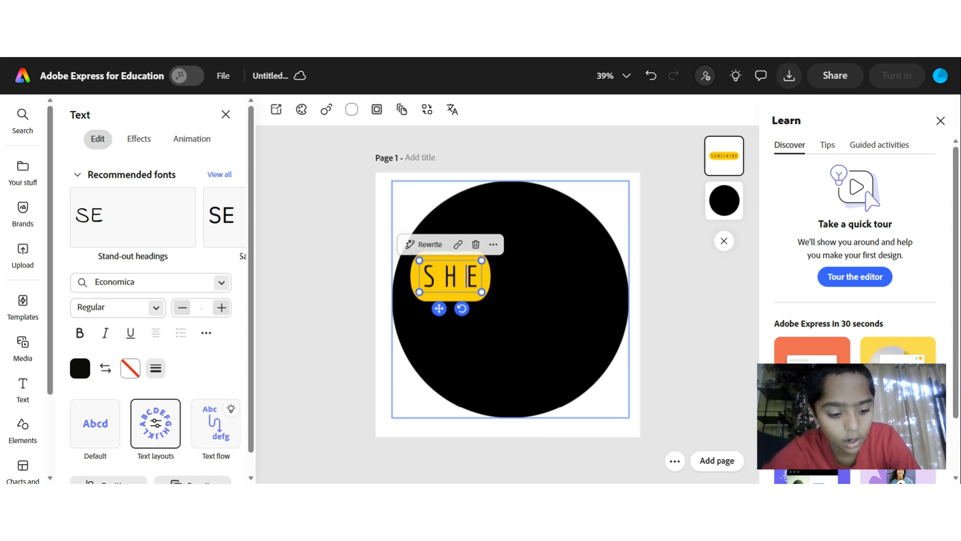
pyautogui.write('I.')
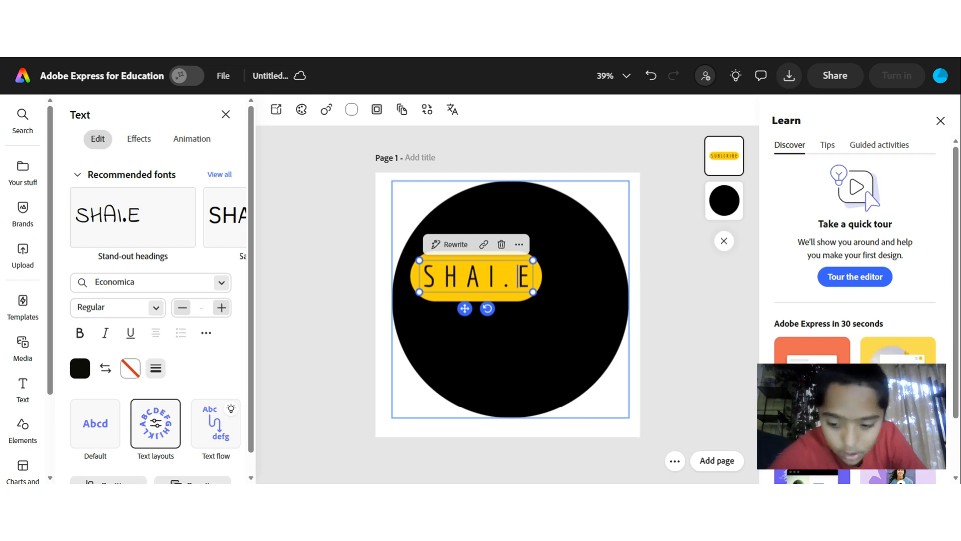
pyautogui.press('BackSpace')
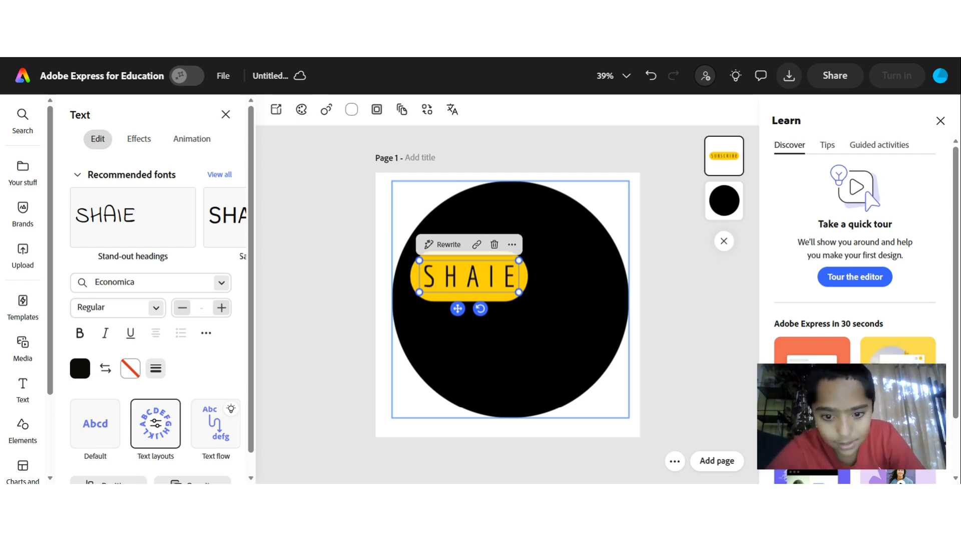
pyautogui.write('L')
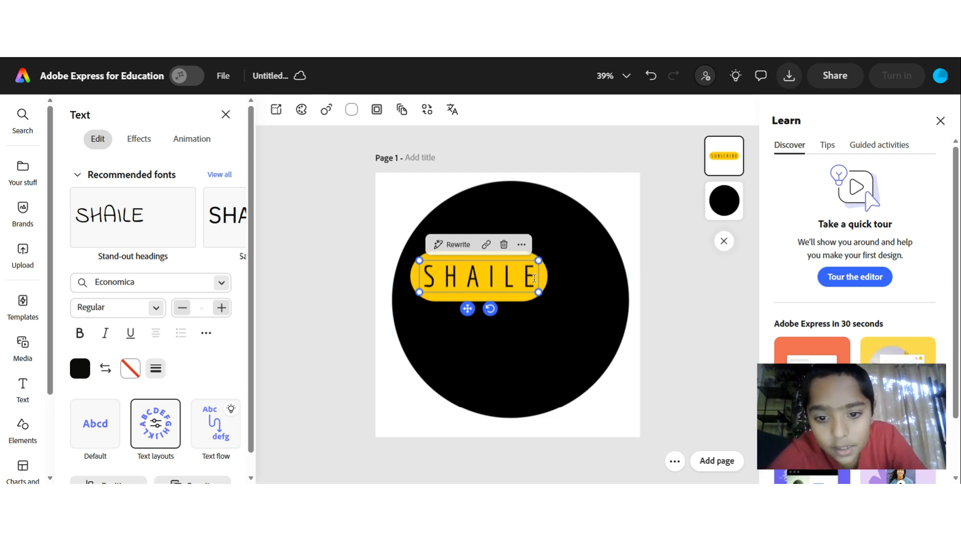
# Try to place the text cursor behind the leftover E at the end of the label's name.
pyautogui.hotkey('ctrl', 'a')
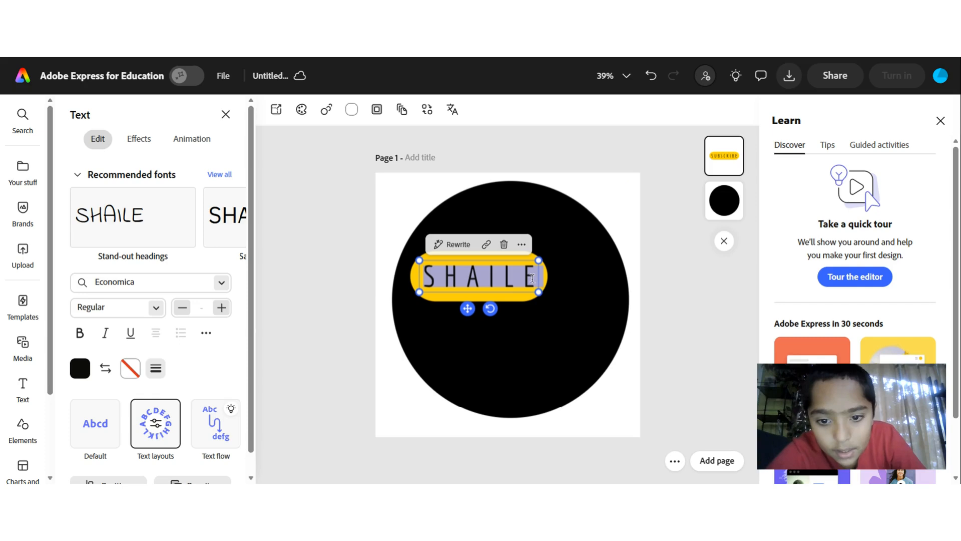
pyautogui.click(533, 278)
pyautogui.hotkey('ctrl', 'a')
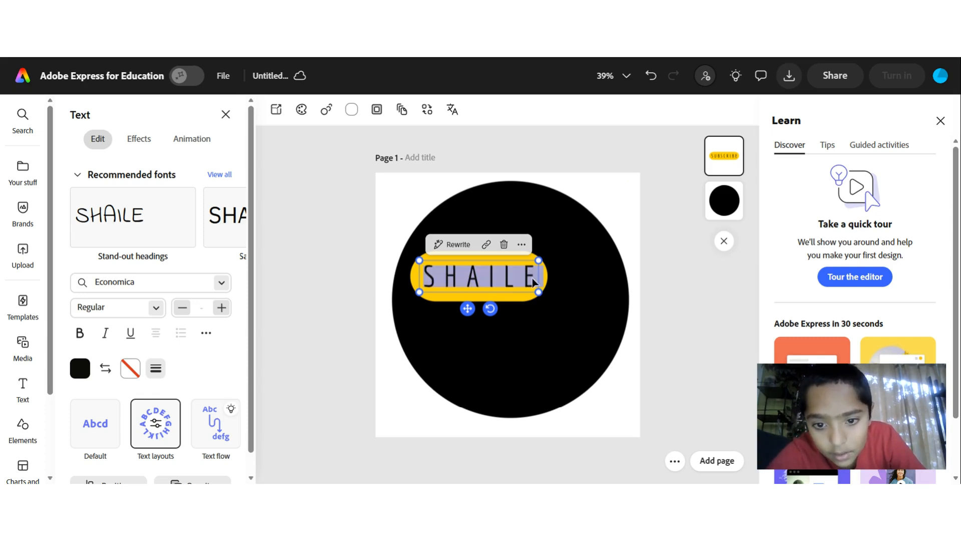
pyautogui.click(521, 274)
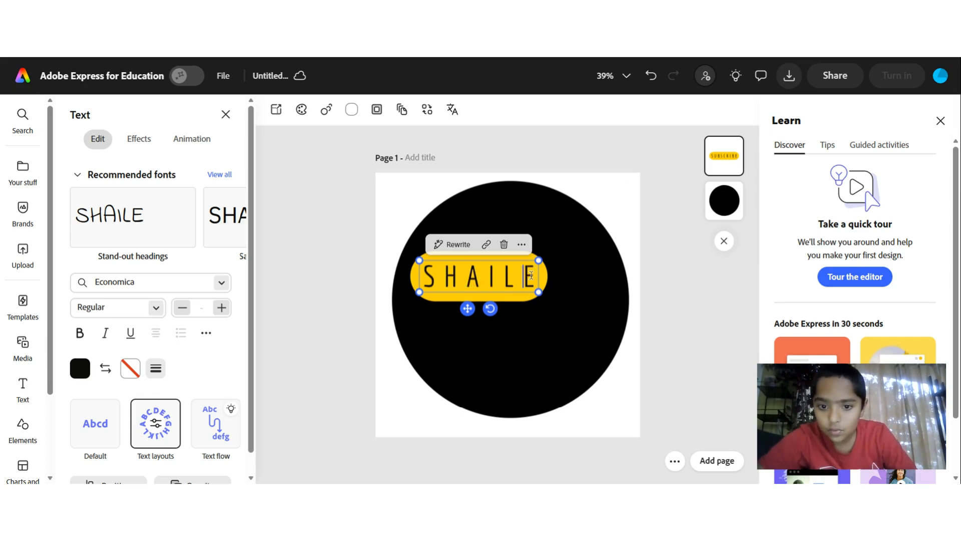
pyautogui.click(520, 246)
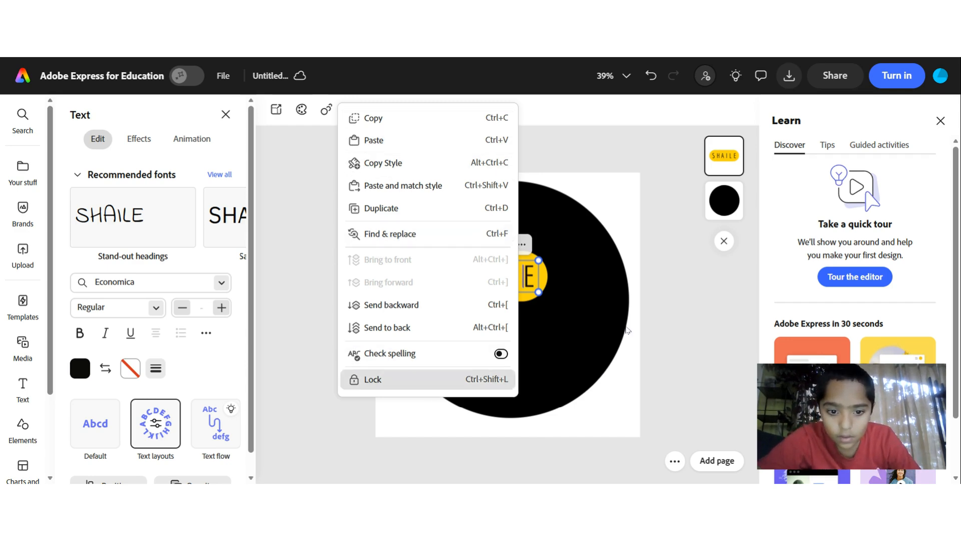
pyautogui.press('Escape')
pyautogui.doubleClick(532, 276)
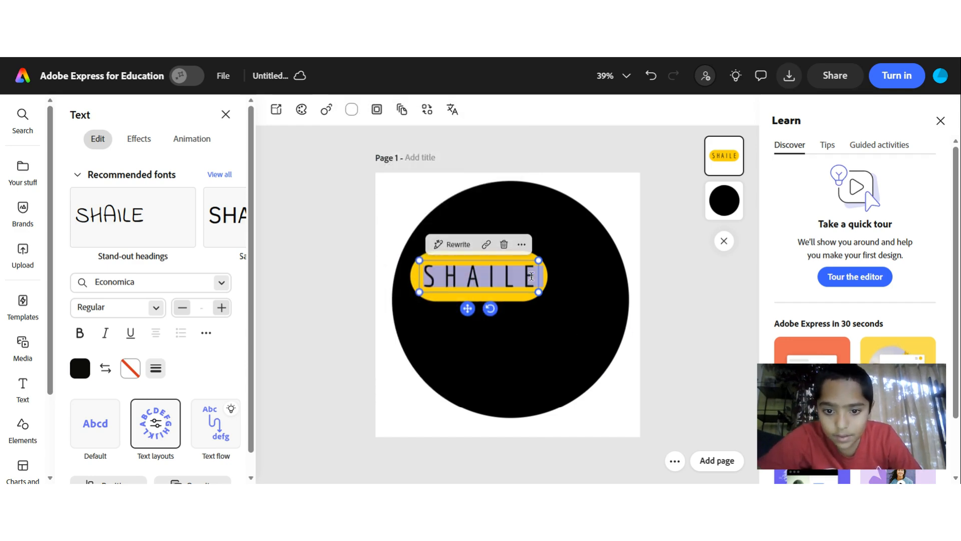
pyautogui.press('Escape')
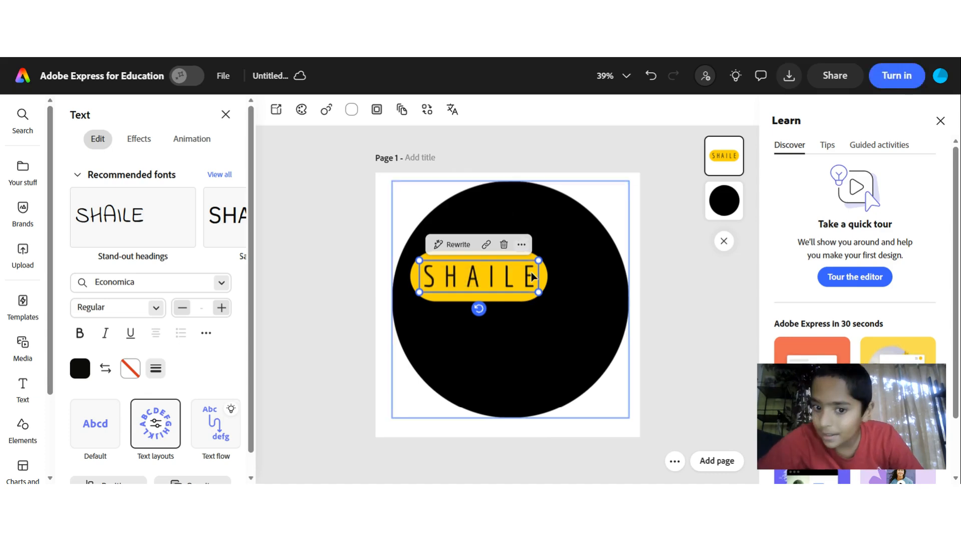
# Shrink the yellow label slightly and retry getting the text cursor at its leftover E.
pyautogui.moveTo(542, 301); pyautogui.dragTo(600, 288)
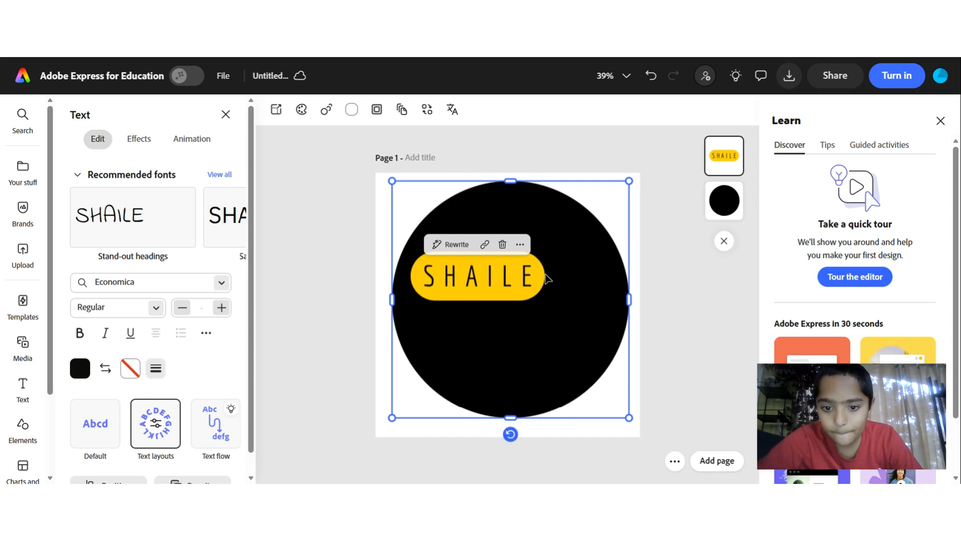
pyautogui.click(540, 274)
pyautogui.click(503, 284)
pyautogui.doubleClick(503, 285)
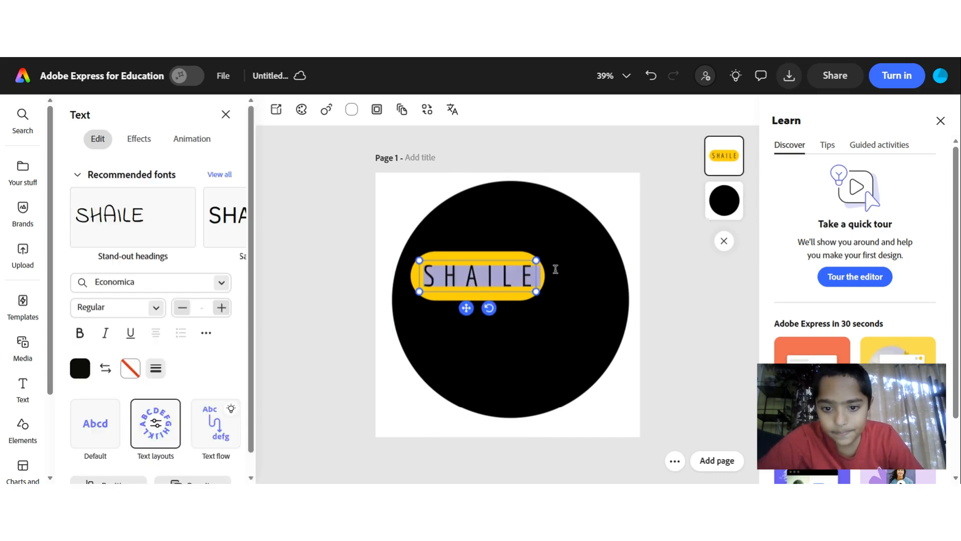
pyautogui.click(504, 281)
pyautogui.press('Left')
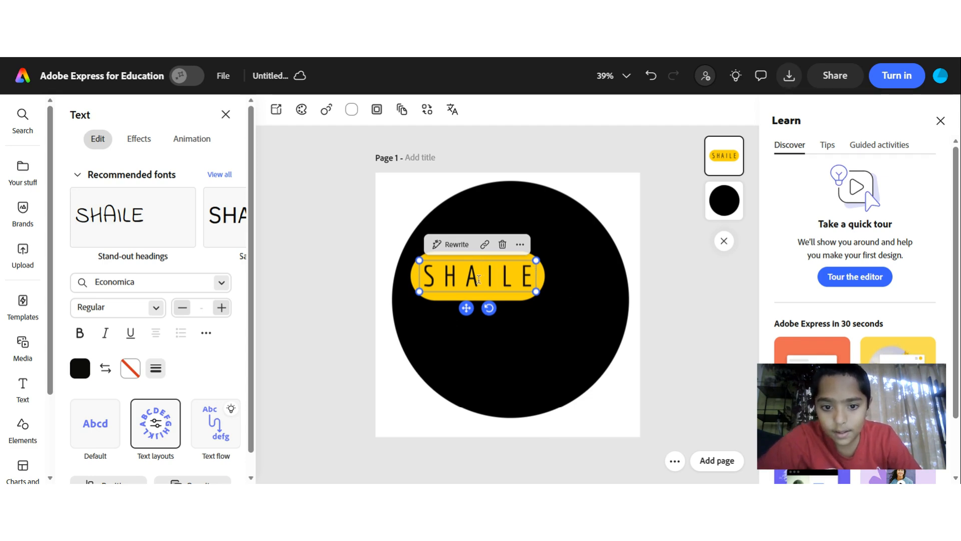
pyautogui.doubleClick(442, 283)
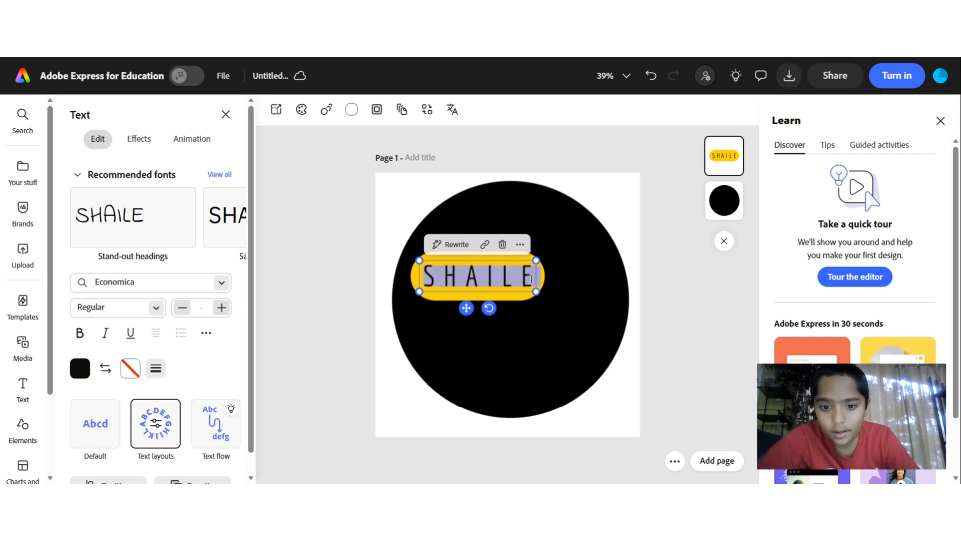
pyautogui.click(518, 276)
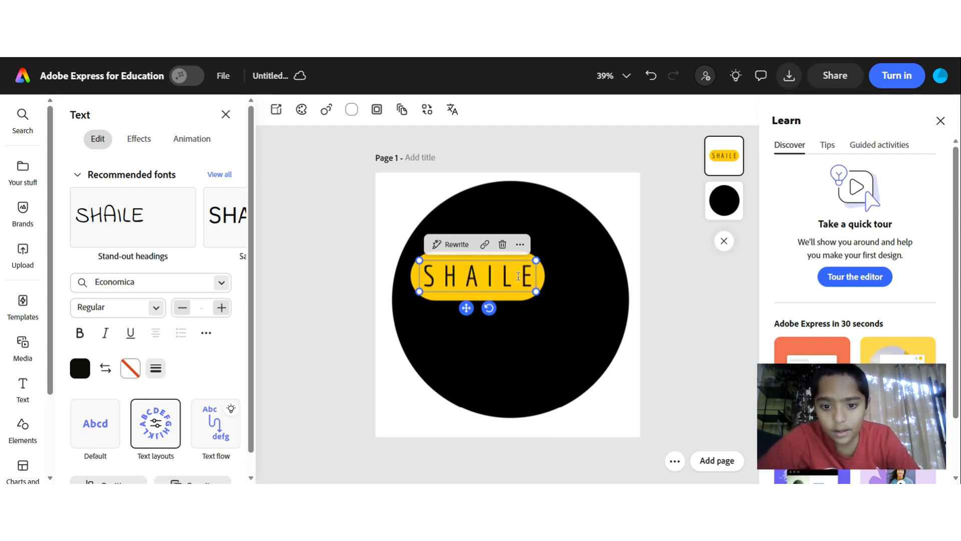
# Check the Rewrite options offered for the yellow label's text and close them without generating anything.
pyautogui.click(531, 305)
pyautogui.click(458, 283)
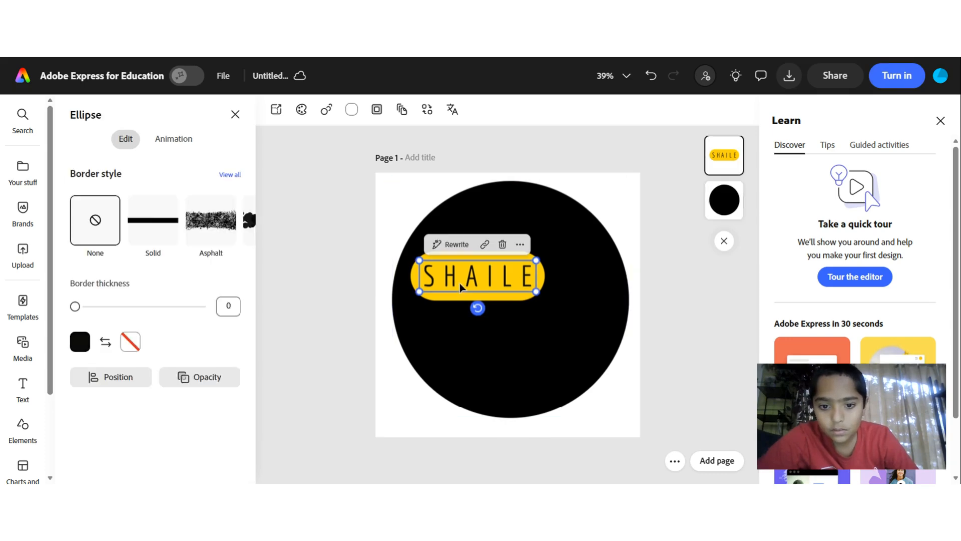
pyautogui.click(444, 246)
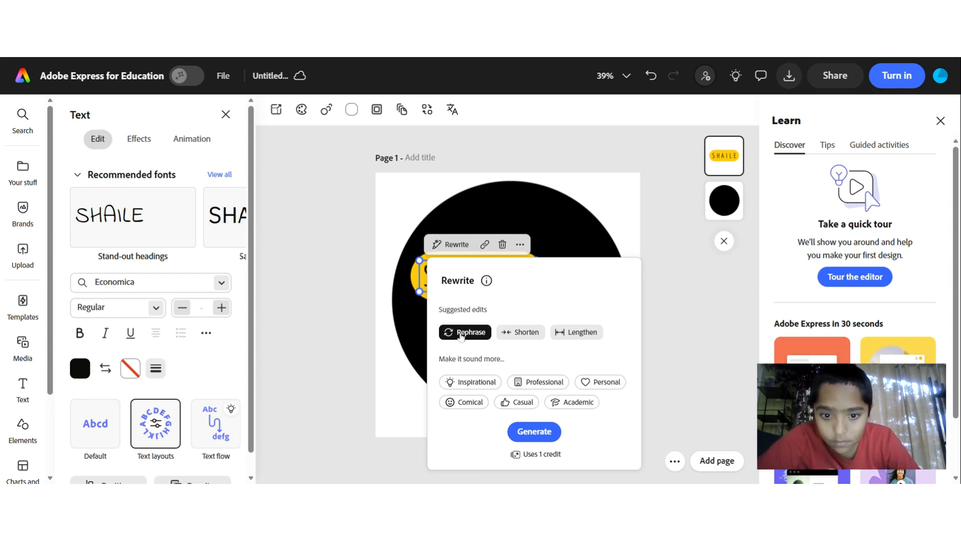
pyautogui.click(380, 419)
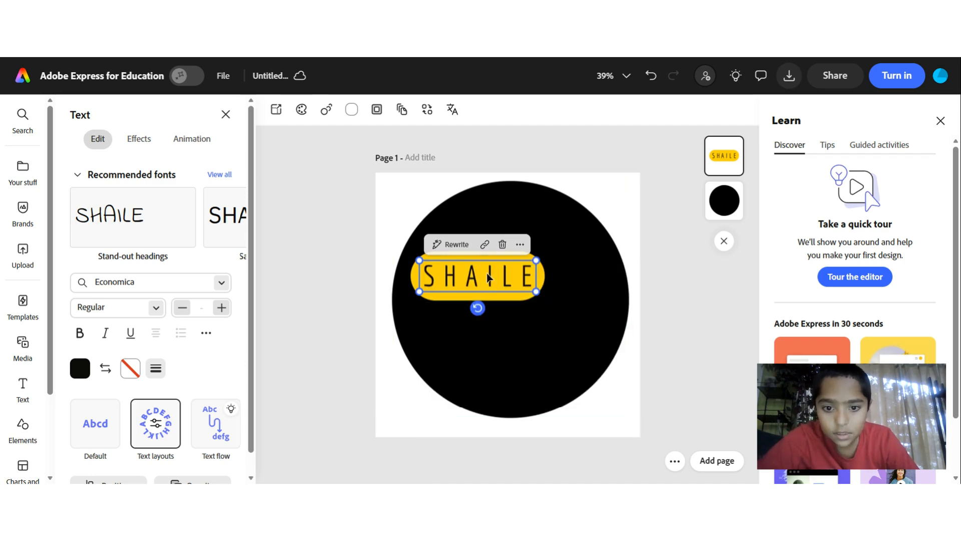
# Delete the edited yellow label and add a fresh yellow SUBSCRIBE design from the Buttons text collection.
pyautogui.click(502, 244)
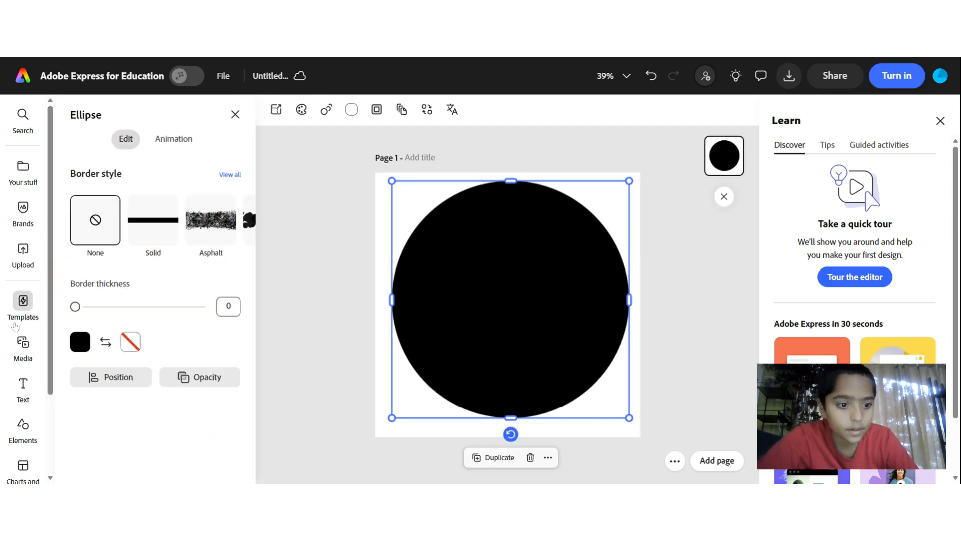
pyautogui.click(22, 383)
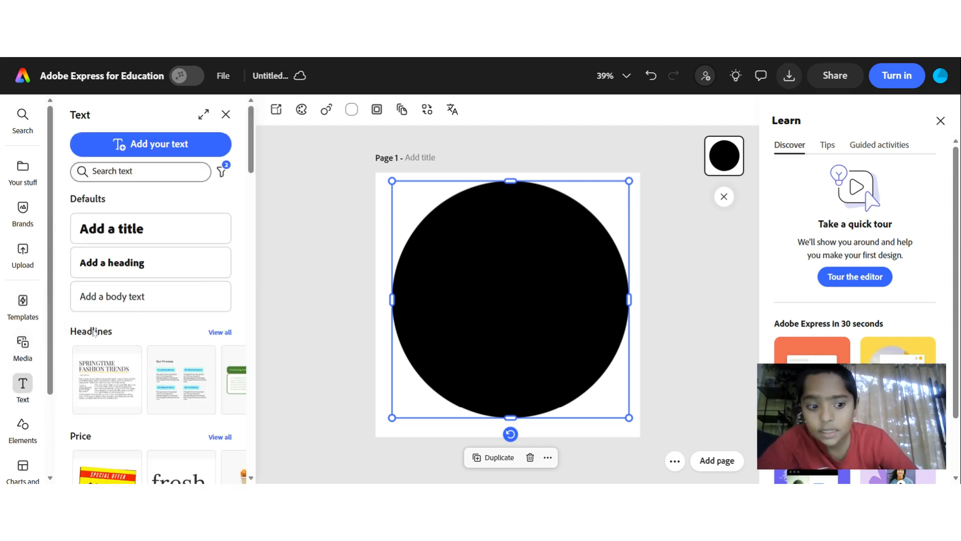
pyautogui.scroll(-6, 94, 332)
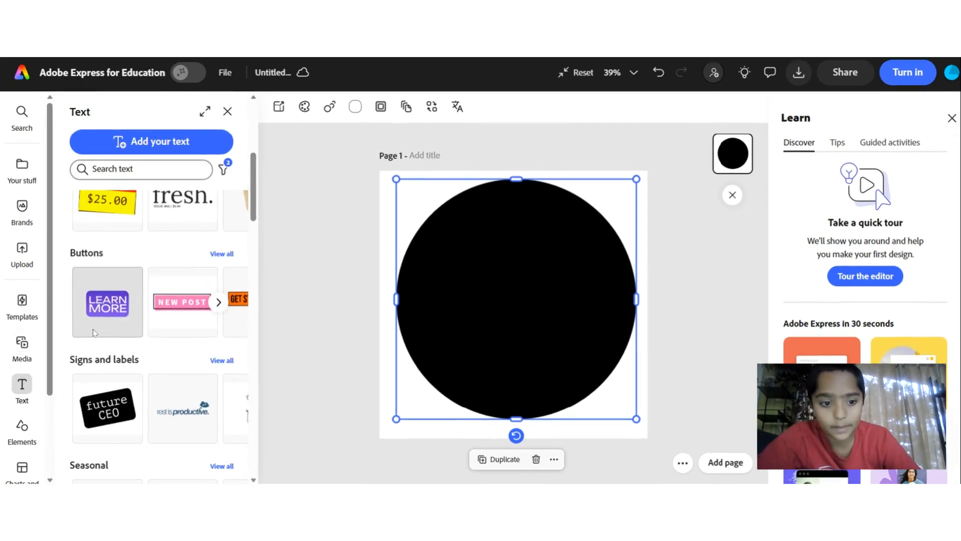
pyautogui.click(218, 302)
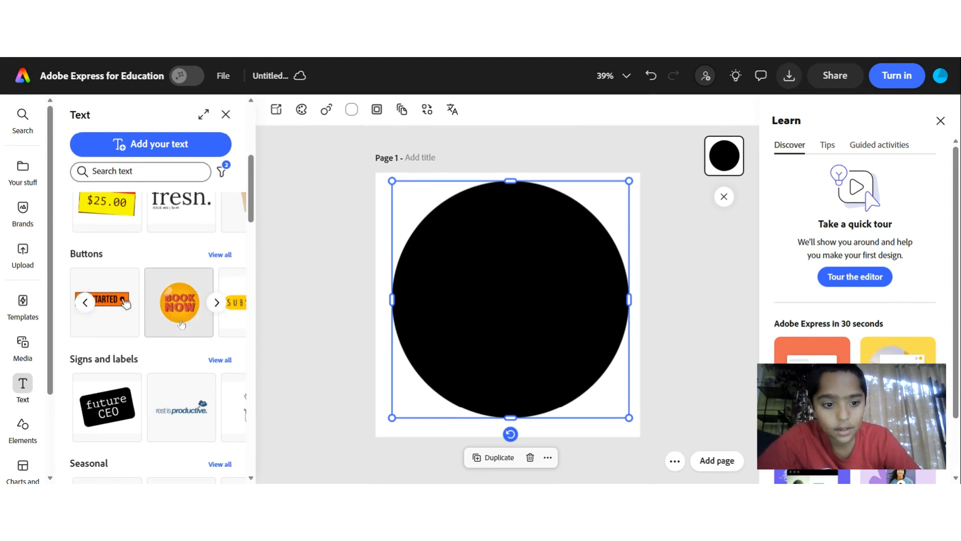
pyautogui.click(216, 302)
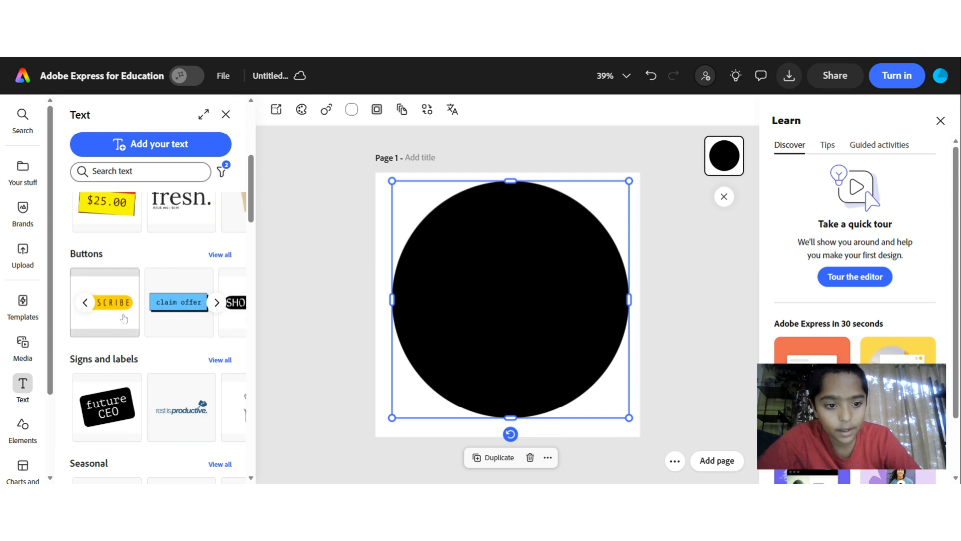
pyautogui.hscroll(-1, 124, 319)
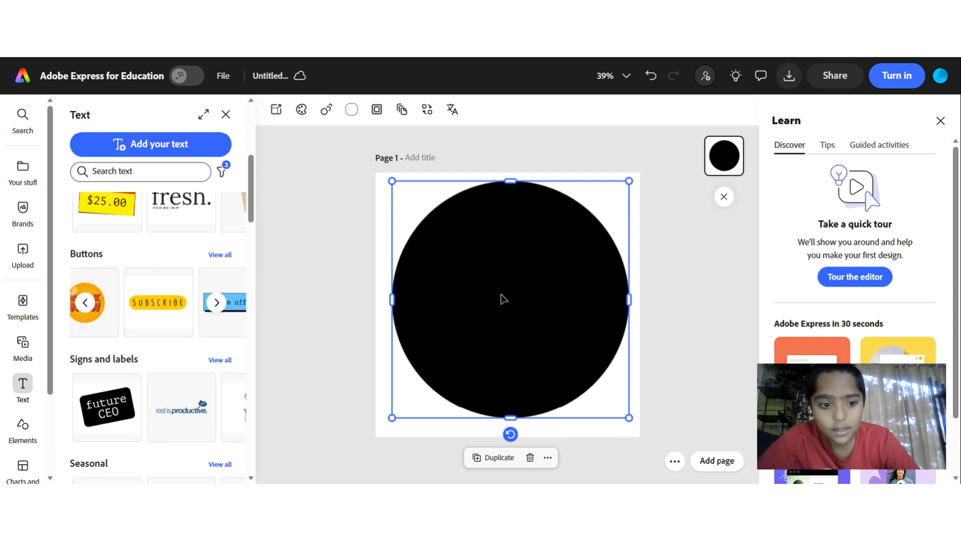
pyautogui.click(163, 309)
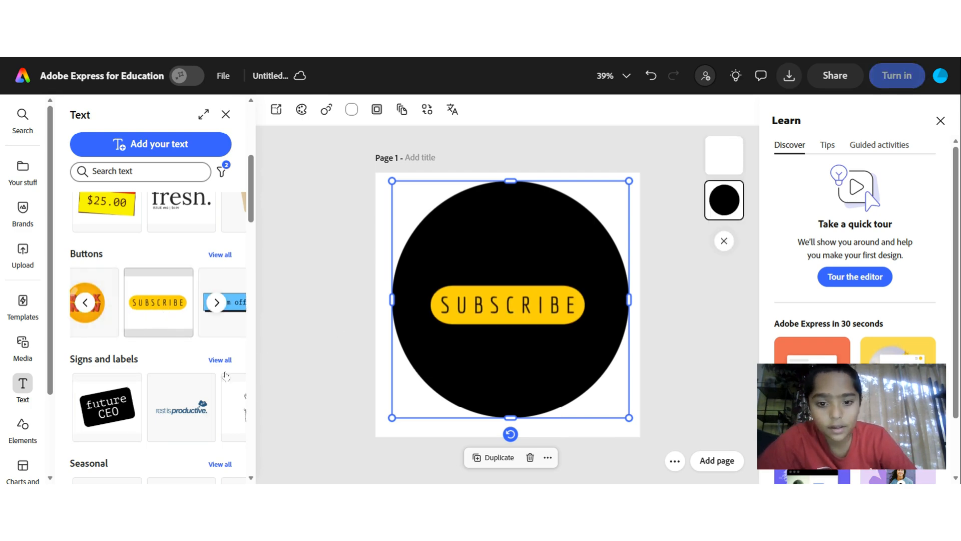
# Enlarge the new SUBSCRIBE label to span most of the circle's width and move it slightly above the circle's middle.
pyautogui.moveTo(550, 303); pyautogui.dragTo(606, 262)
pyautogui.click(559, 305)
pyautogui.moveTo(605, 319); pyautogui.dragTo(605, 325)
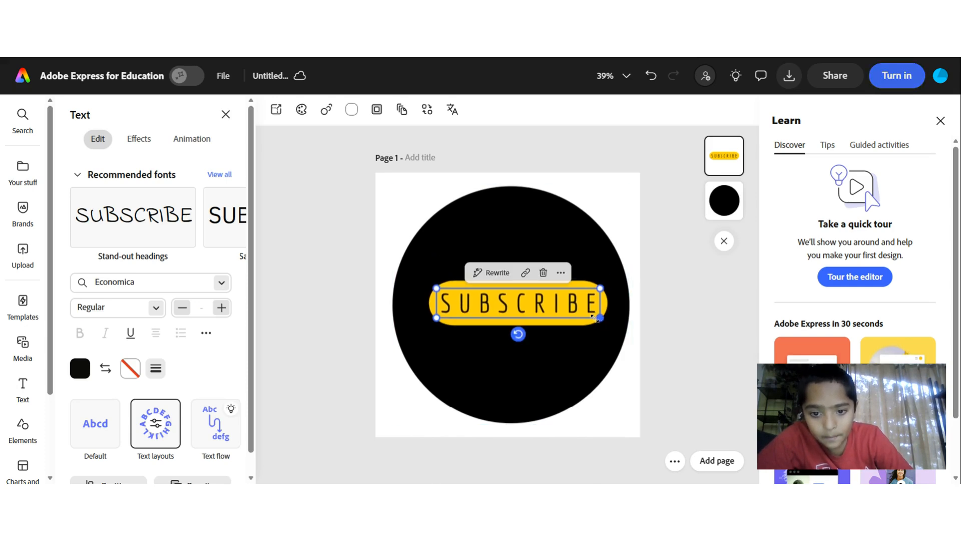
pyautogui.moveTo(520, 285); pyautogui.dragTo(509, 250)
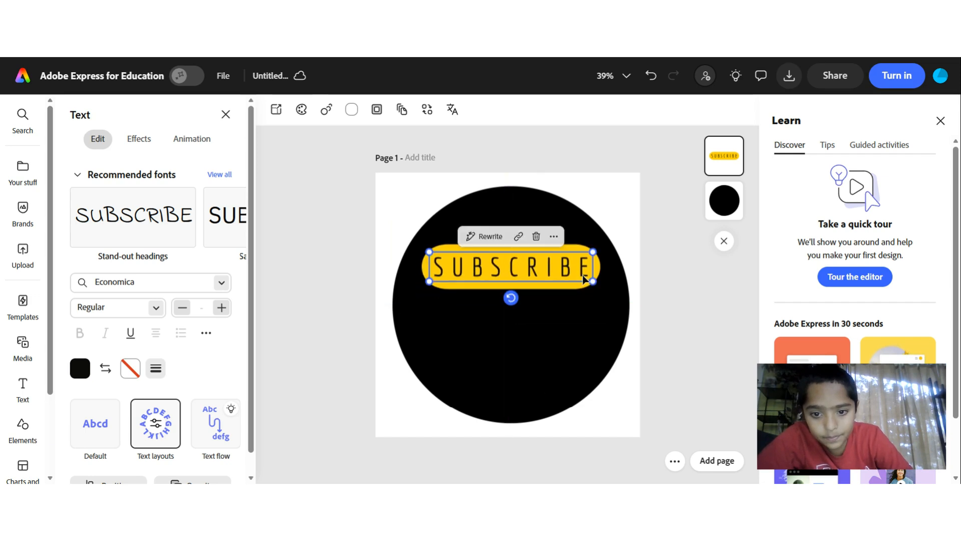
# Enlarge the SUBSCRIBE label slightly and delete all of its text.
pyautogui.moveTo(592, 281); pyautogui.dragTo(607, 316)
pyautogui.click(596, 267)
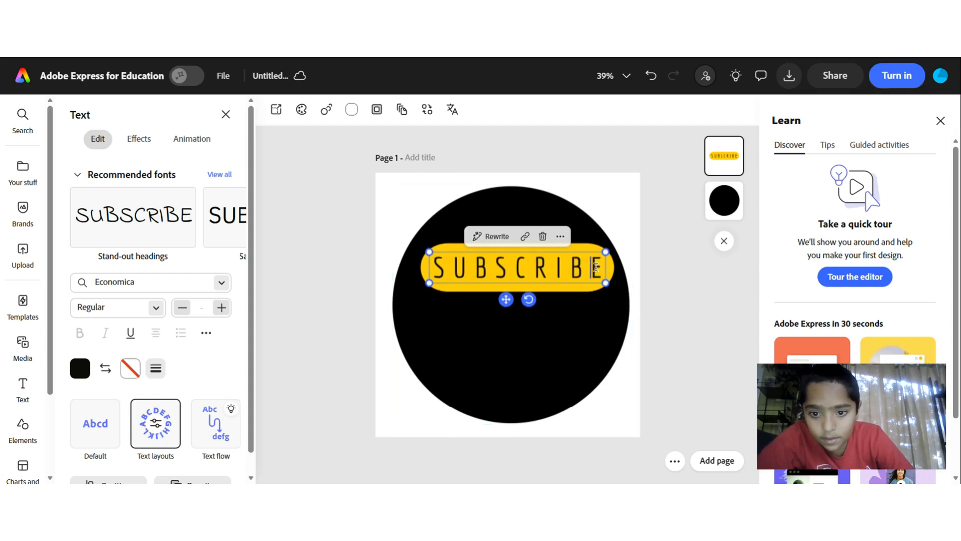
pyautogui.doubleClick(599, 267)
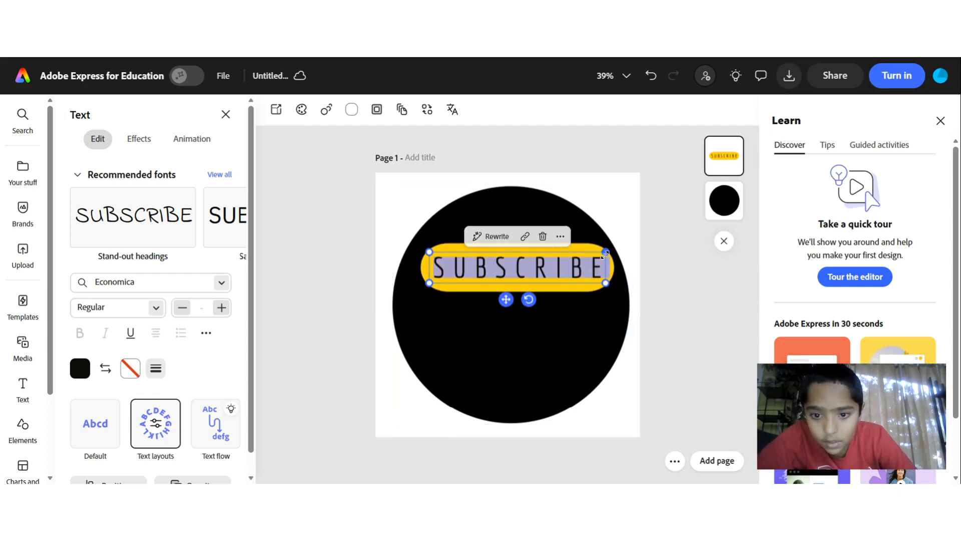
pyautogui.press('BackSpace')
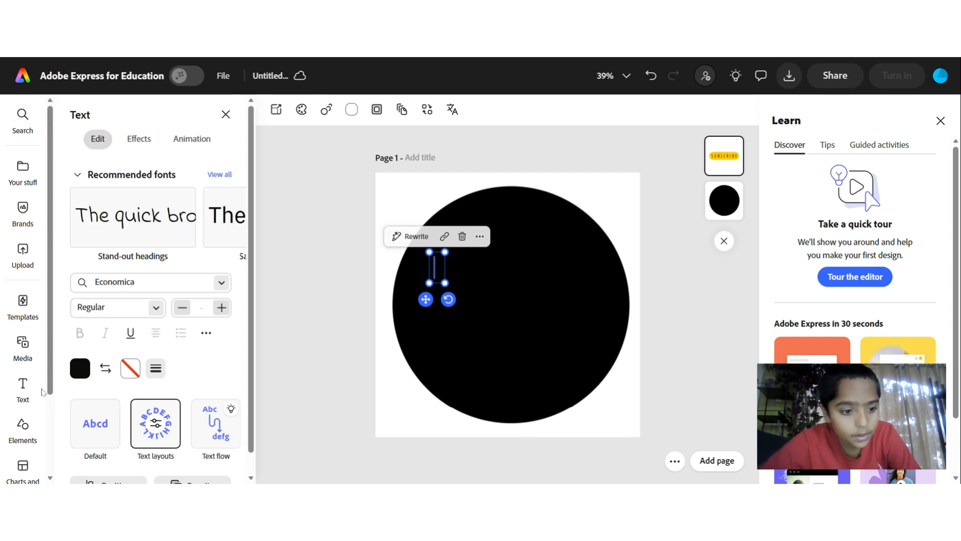
# Add another yellow SUBSCRIBE design from the Buttons text collection and replace its wording with the channel owner's name.
pyautogui.click(24, 388)
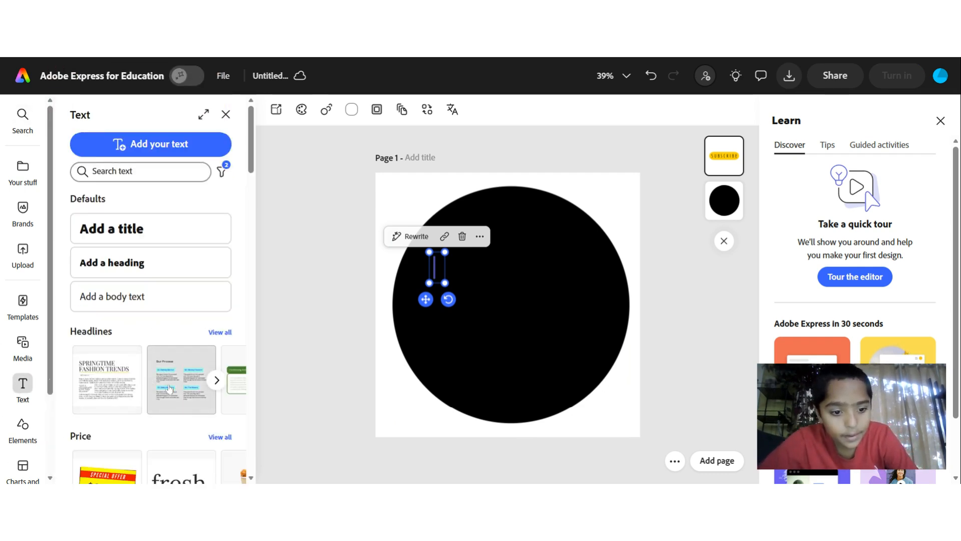
pyautogui.scroll(-5, 169, 388)
pyautogui.scroll(2, 208, 332)
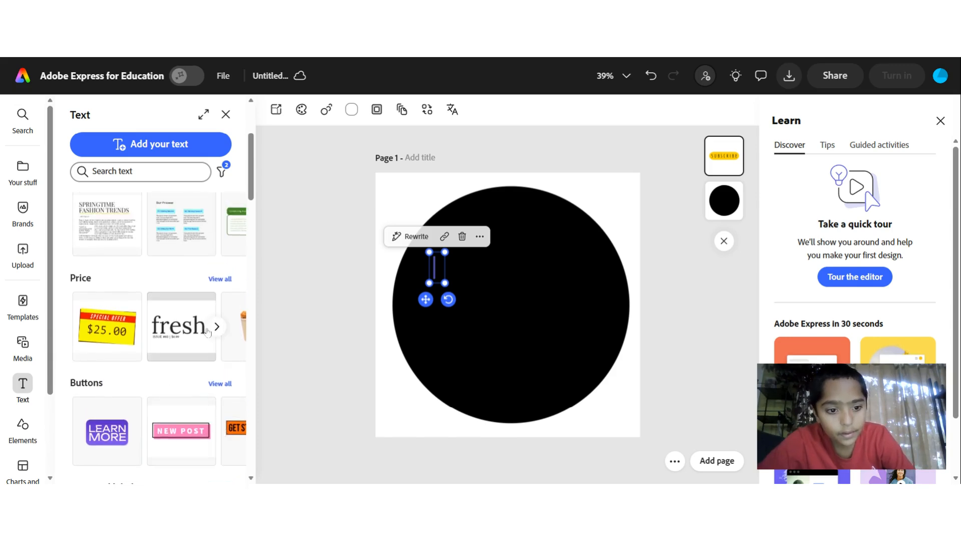
pyautogui.click(217, 431)
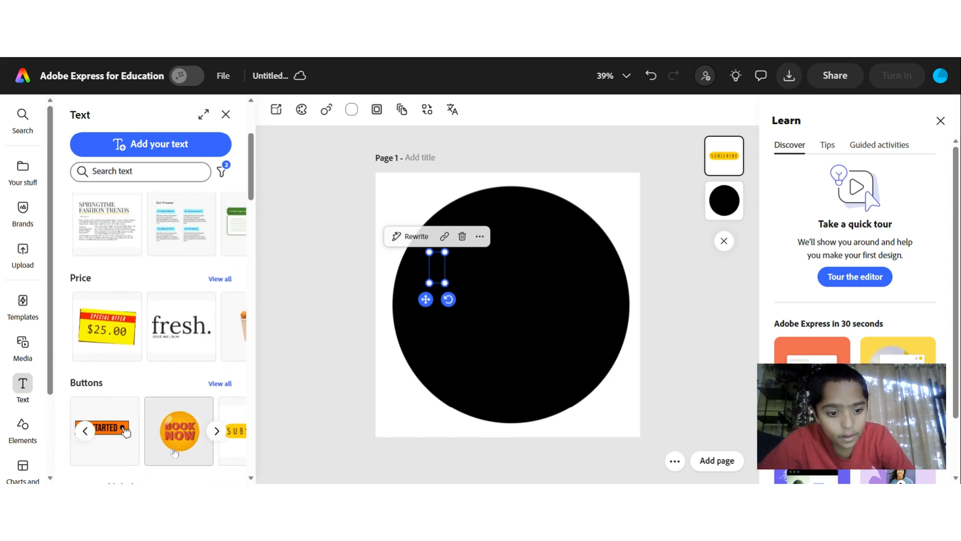
pyautogui.click(218, 433)
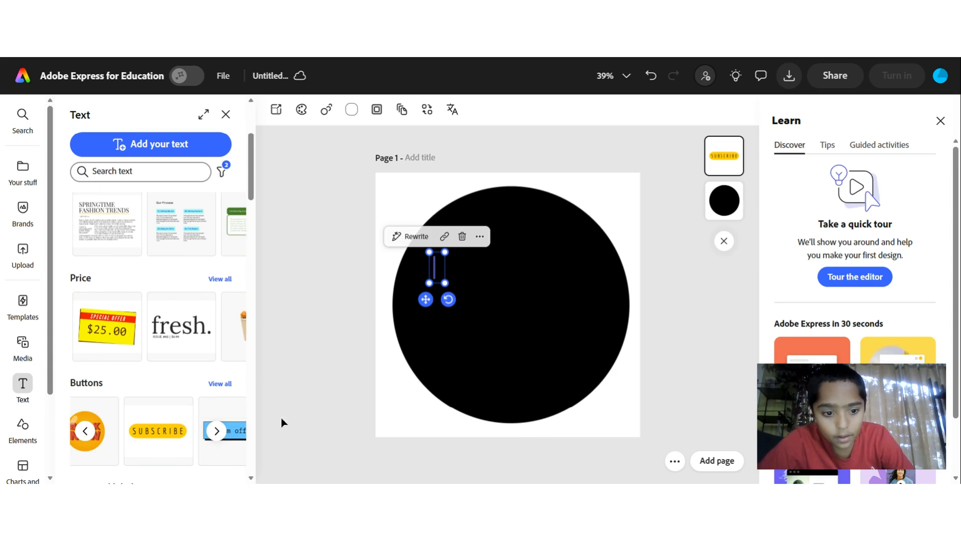
pyautogui.click(168, 440)
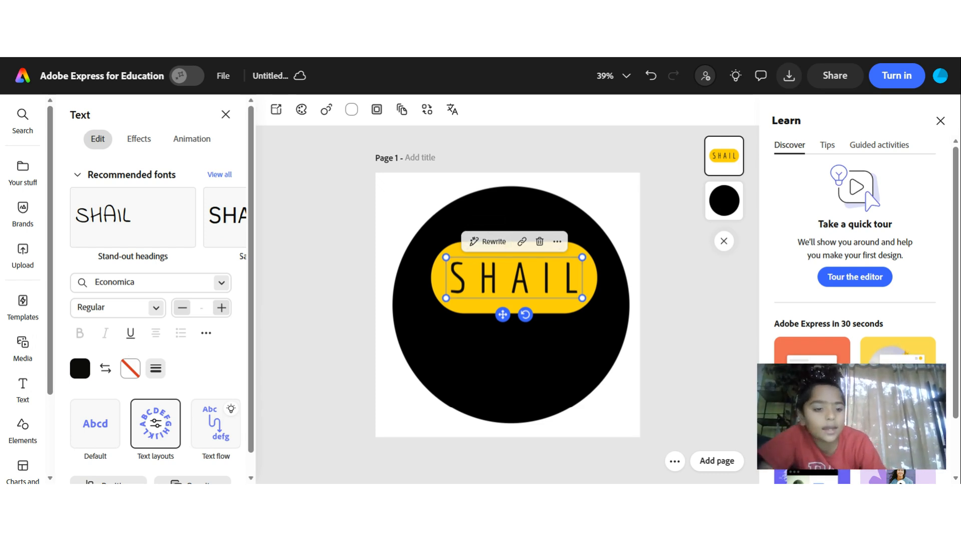
# Look through the media library and the template categories, including the Logo templates, for something to add to the logo.
pyautogui.moveTo(22, 387)
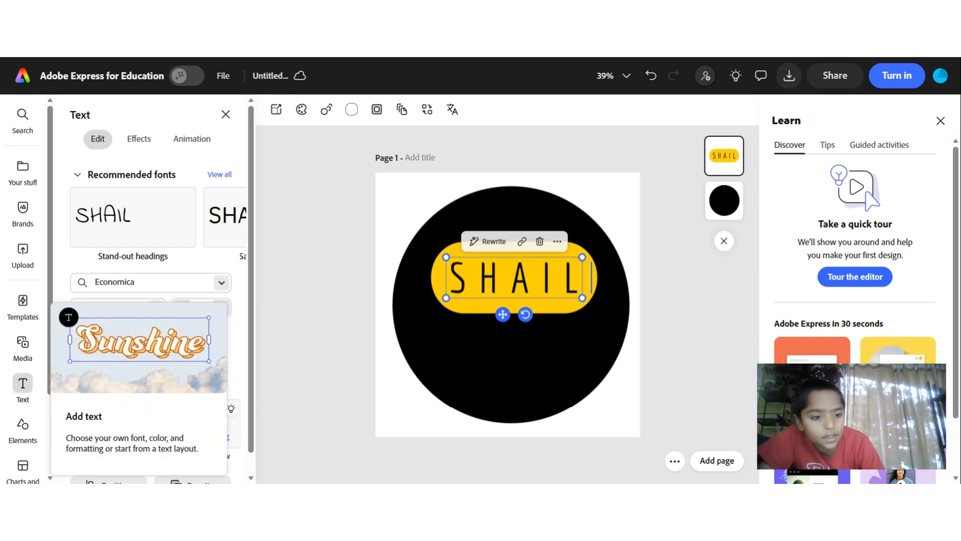
pyautogui.click(14, 377)
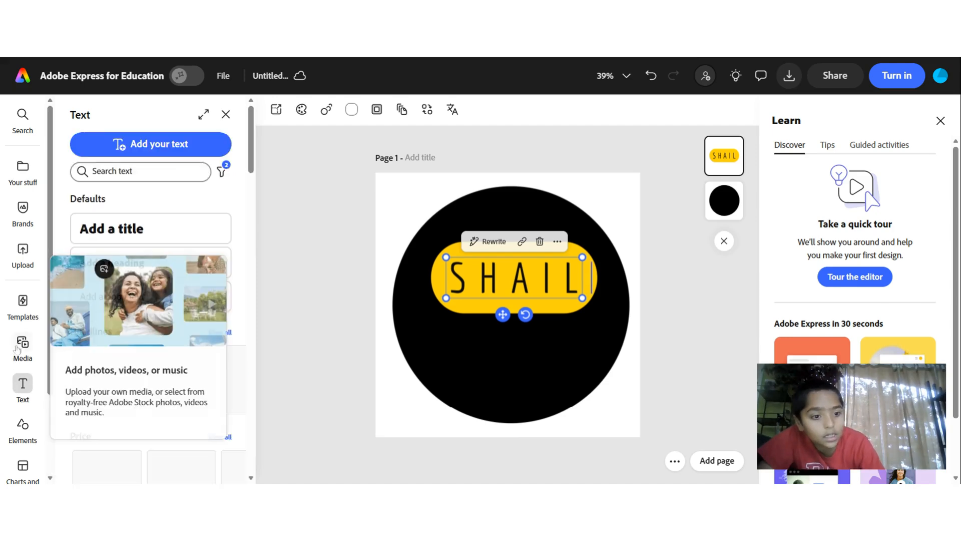
pyautogui.click(19, 345)
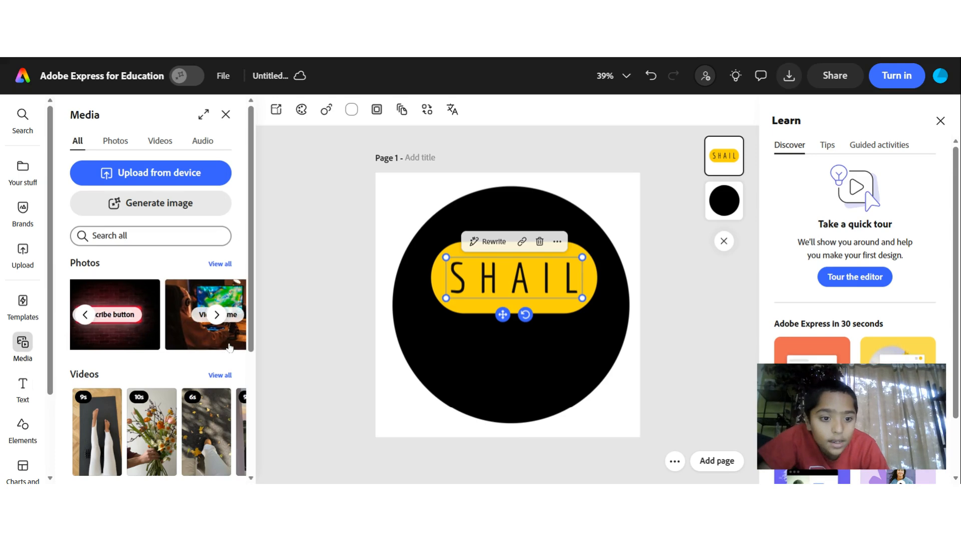
pyautogui.scroll(-4, 150, 350)
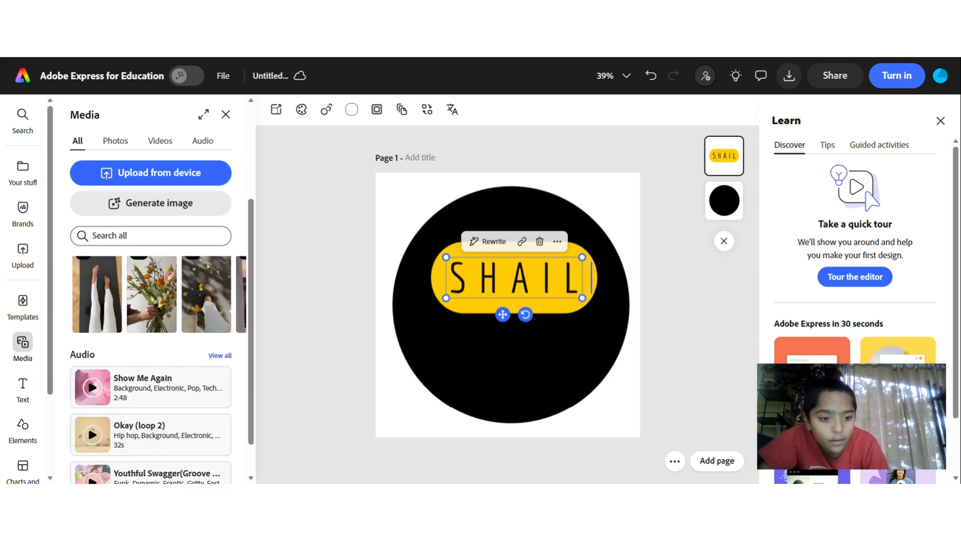
pyautogui.click(21, 301)
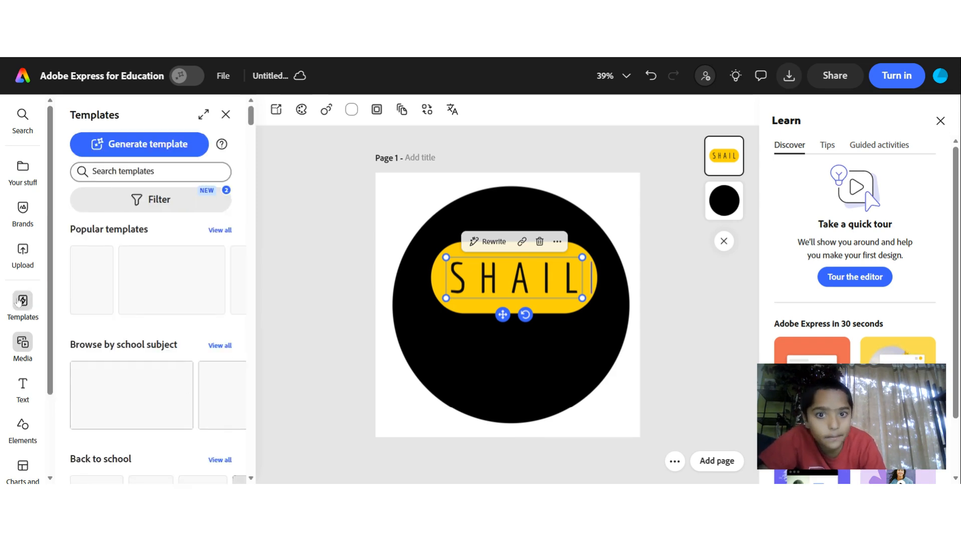
pyautogui.scroll(-8, 127, 322)
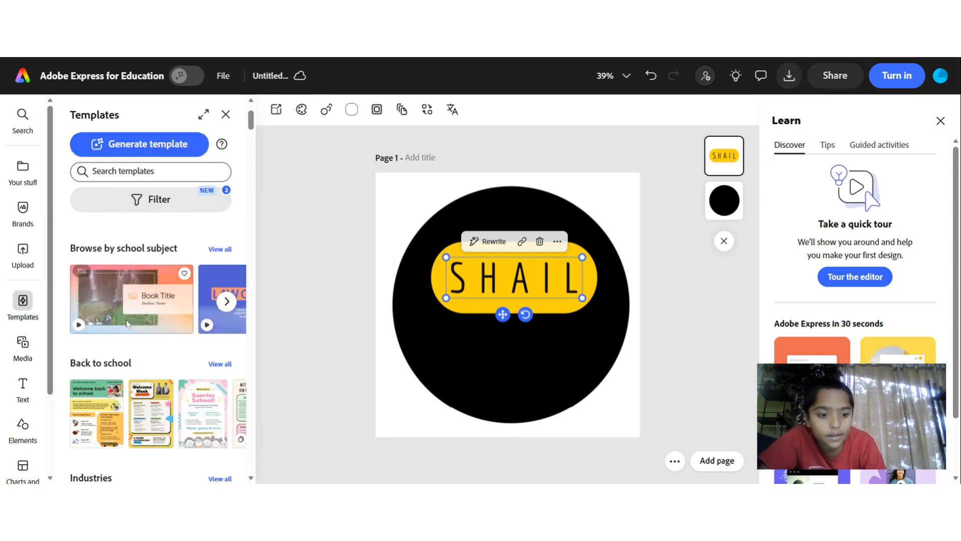
pyautogui.scroll(-7, 127, 323)
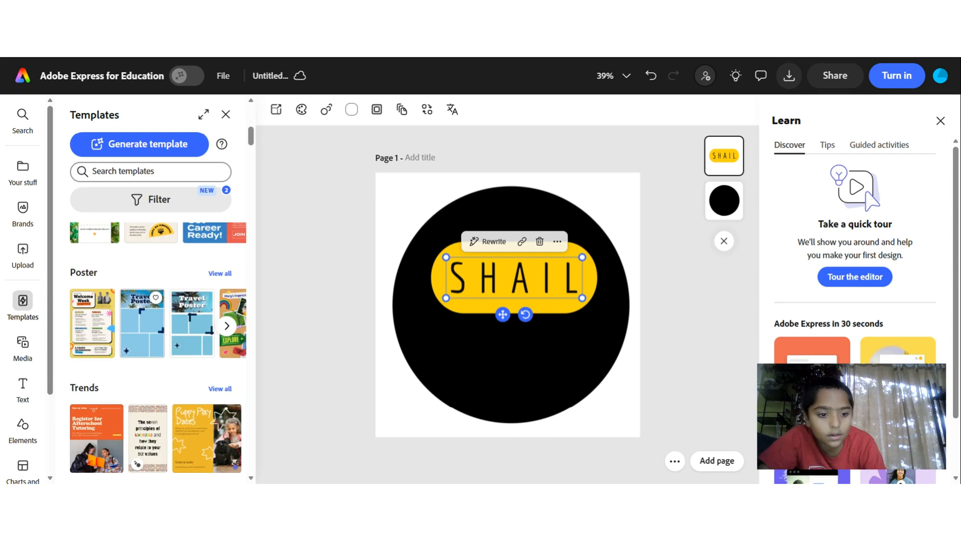
pyautogui.scroll(-8, 127, 323)
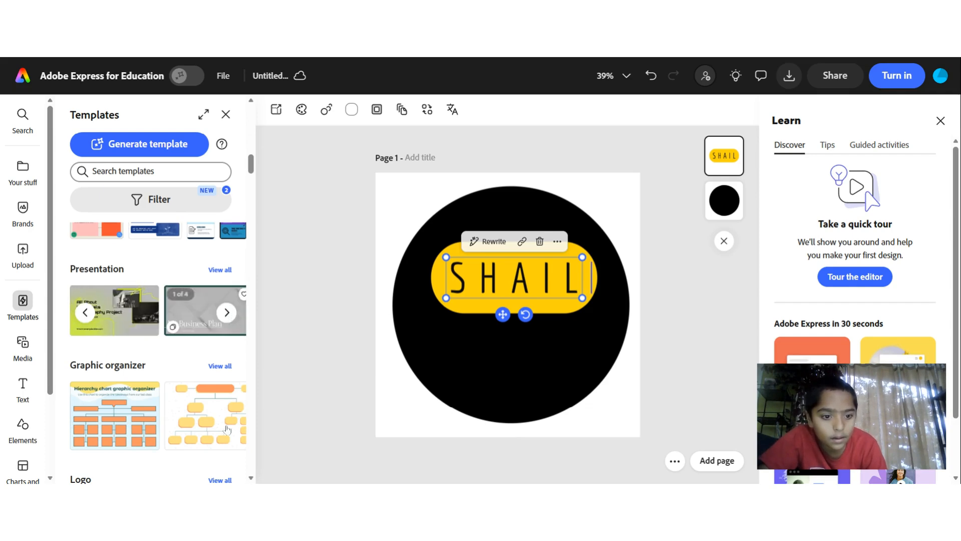
pyautogui.scroll(-5, 228, 423)
pyautogui.click(227, 378)
pyautogui.click(227, 378)
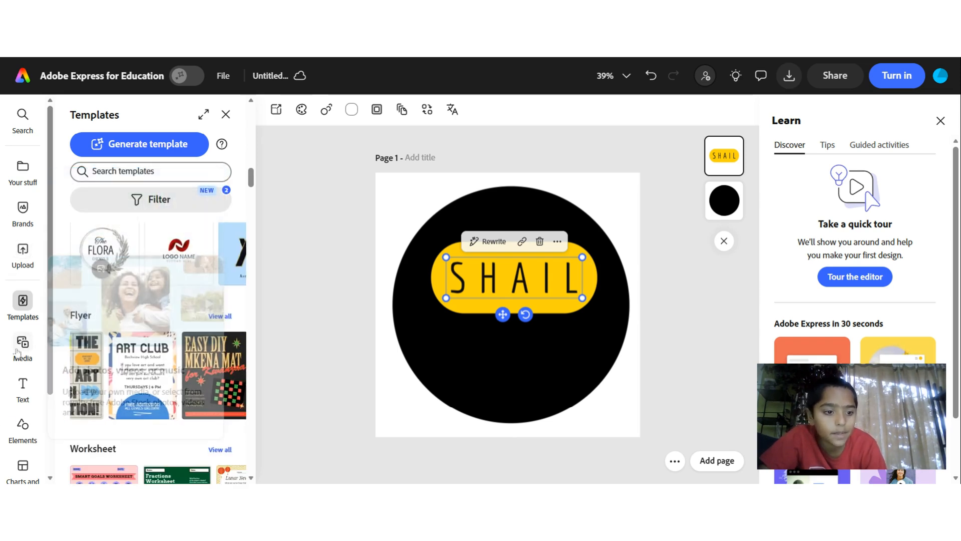
# Look through the available charts, tables and grid layouts.
pyautogui.click(23, 465)
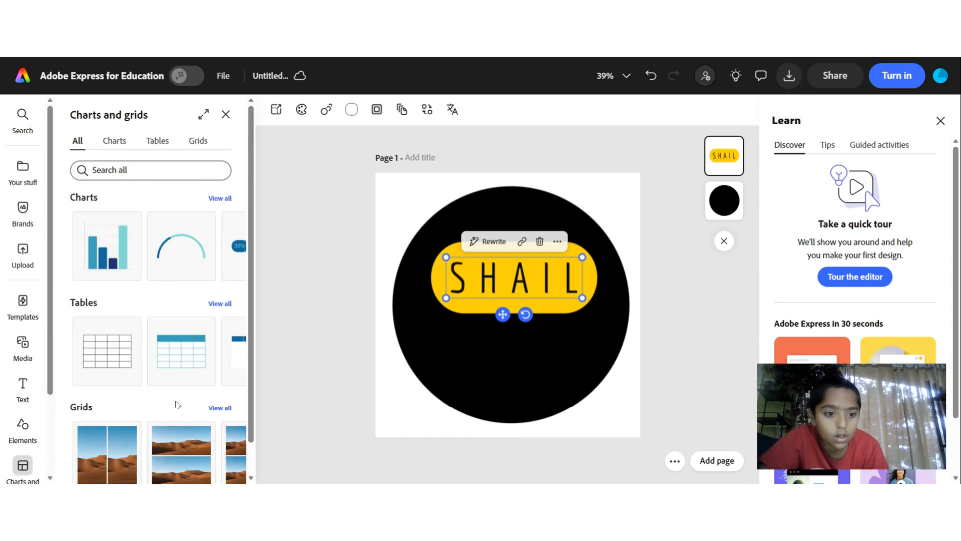
pyautogui.hscroll(2, 183, 430)
pyautogui.hscroll(1, 184, 429)
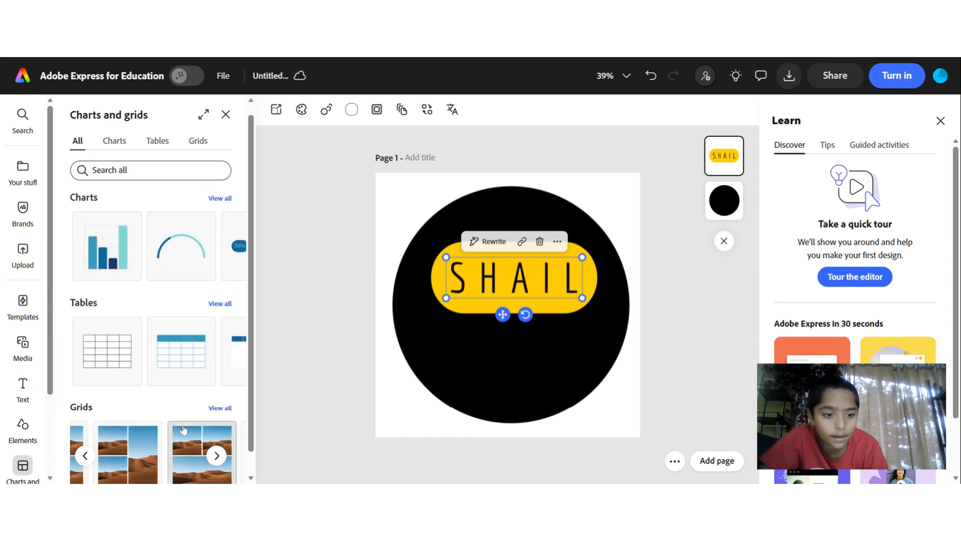
pyautogui.scroll(-1, 183, 429)
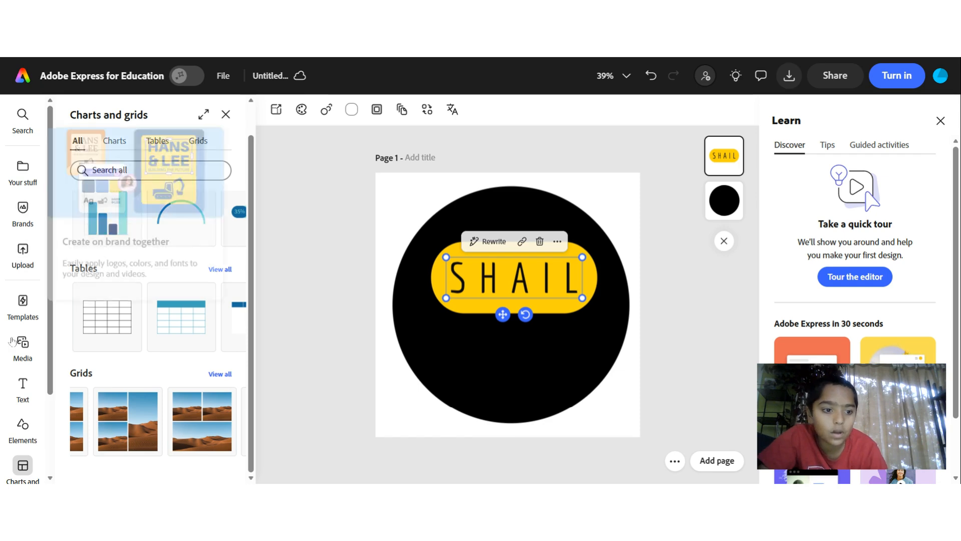
# Browse the element backgrounds and the design assets suggested for the file, including the Film reel recommendations.
pyautogui.click(23, 423)
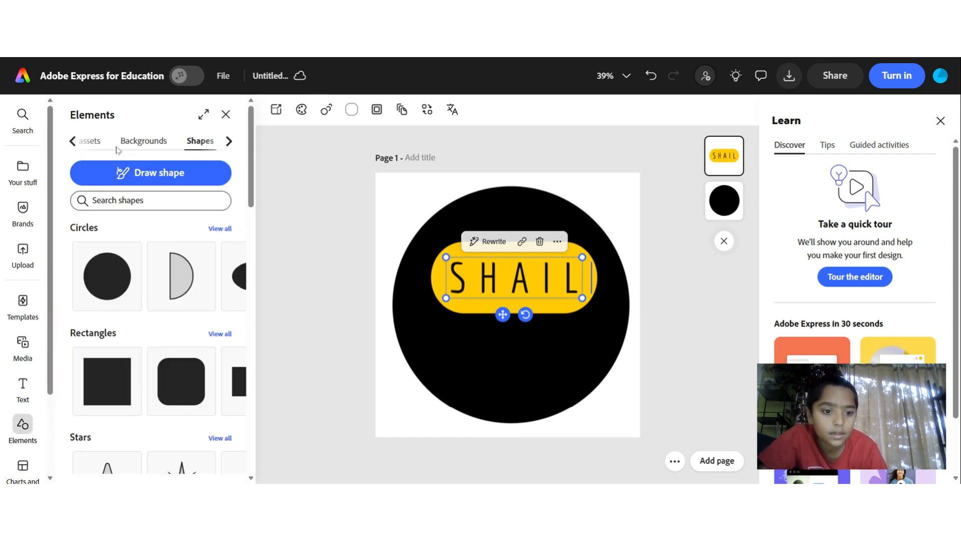
pyautogui.click(144, 140)
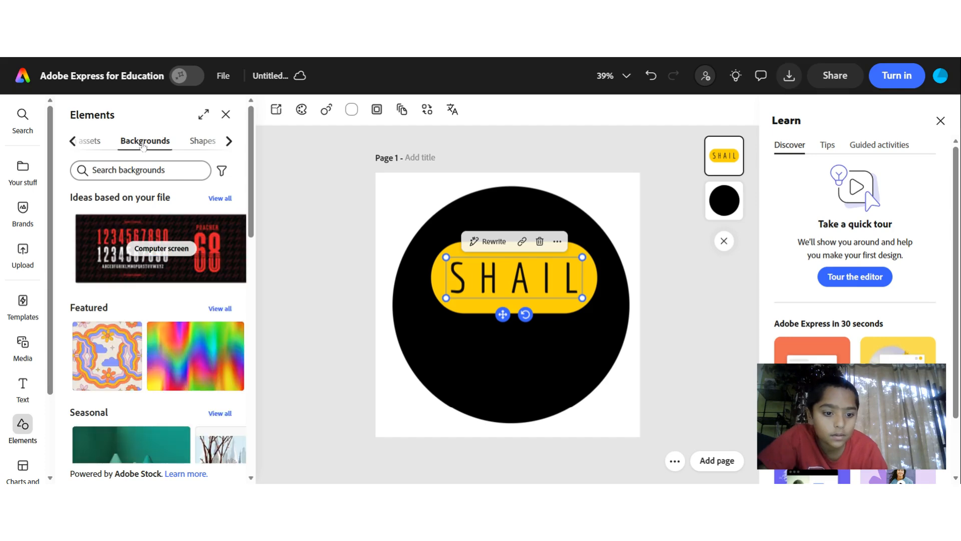
pyautogui.click(98, 144)
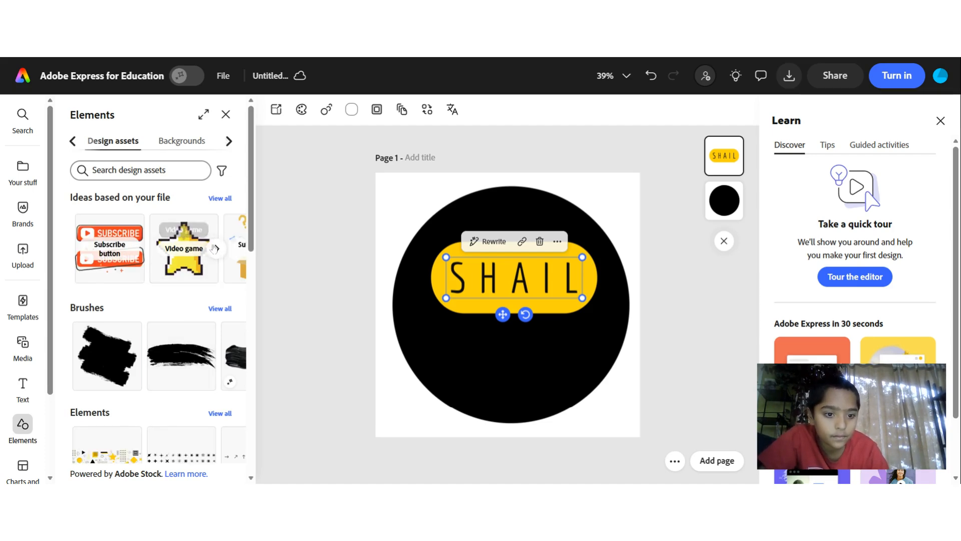
pyautogui.click(216, 249)
pyautogui.click(216, 249)
pyautogui.click(215, 250)
pyautogui.click(216, 250)
pyautogui.click(216, 250)
pyautogui.click(216, 250)
pyautogui.click(219, 261)
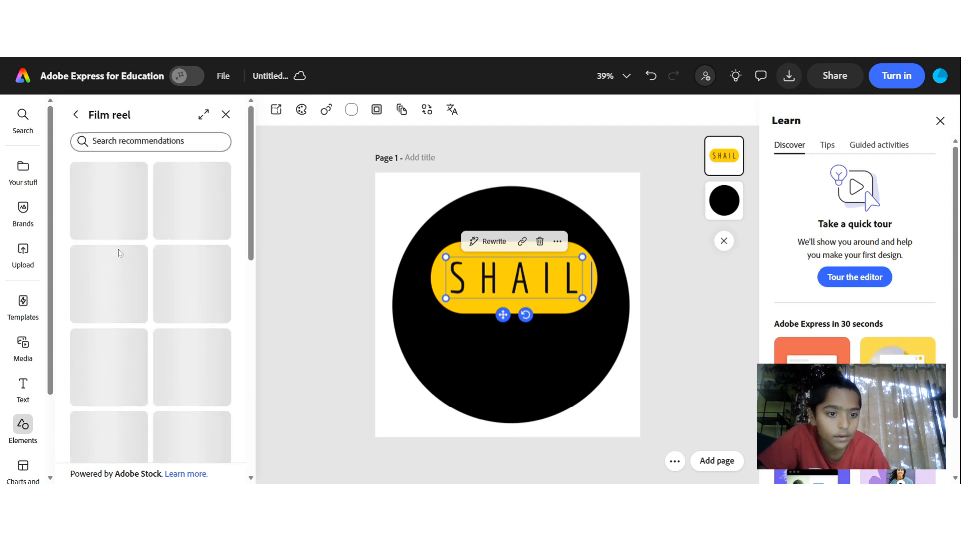
pyautogui.click(76, 115)
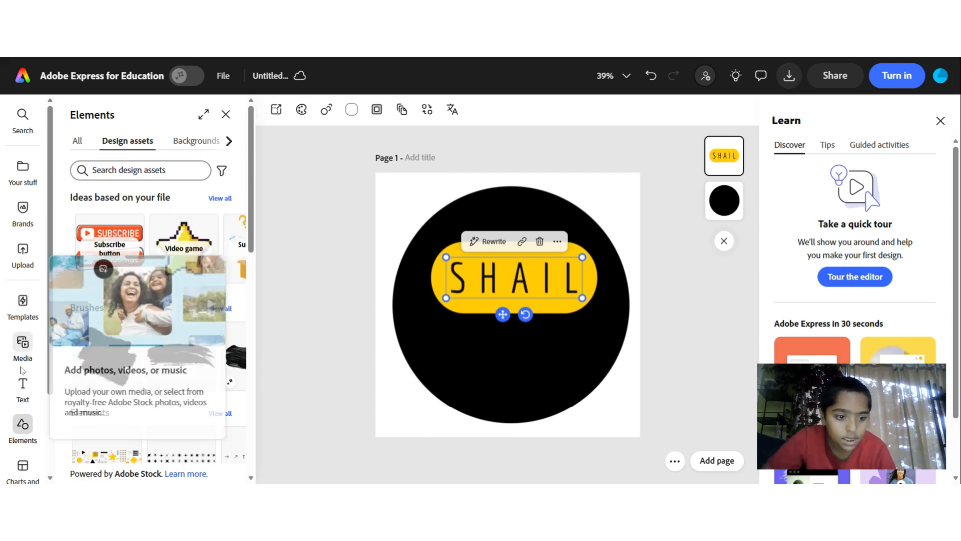
# Check the media library and the Industries and Poster templates again for a suitable addition.
pyautogui.click(17, 346)
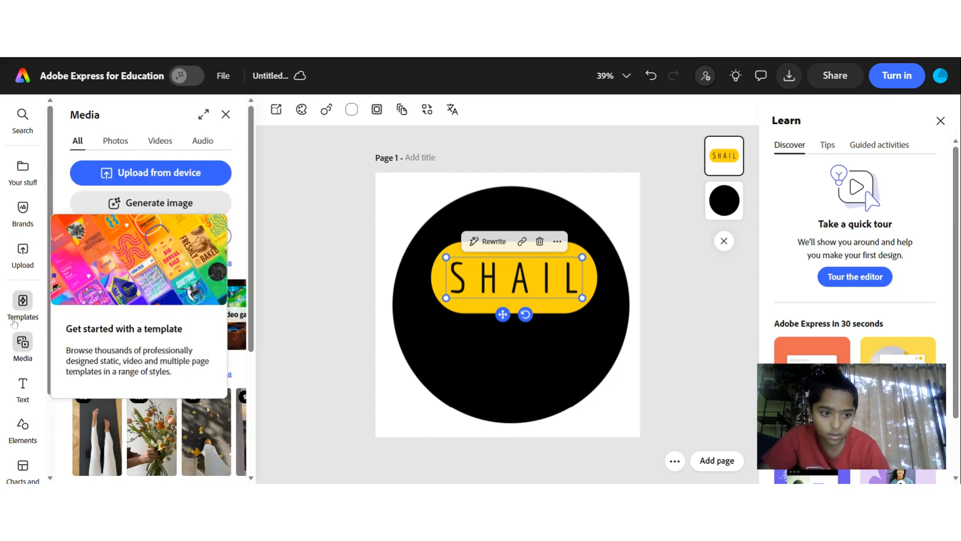
pyautogui.click(22, 302)
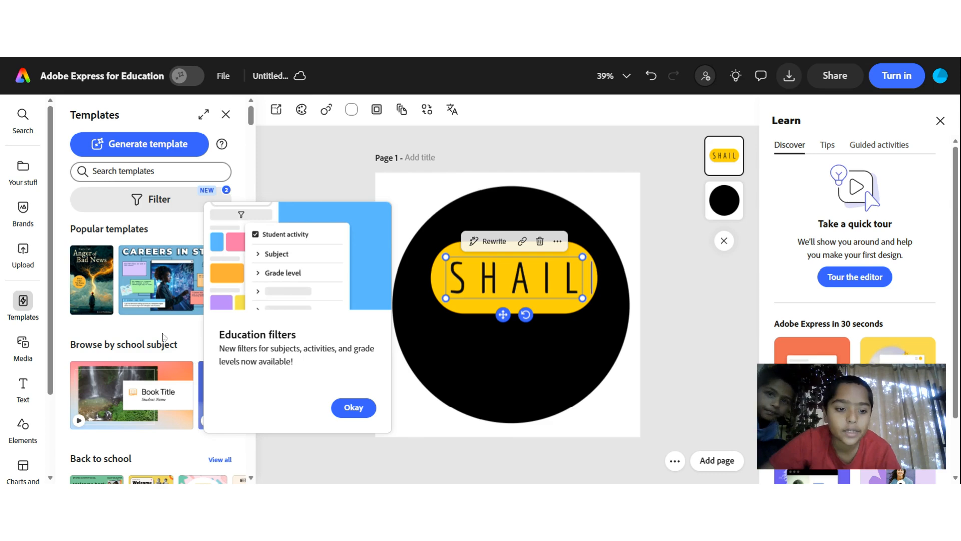
pyautogui.scroll(-3, 165, 347)
pyautogui.scroll(-3, 165, 347)
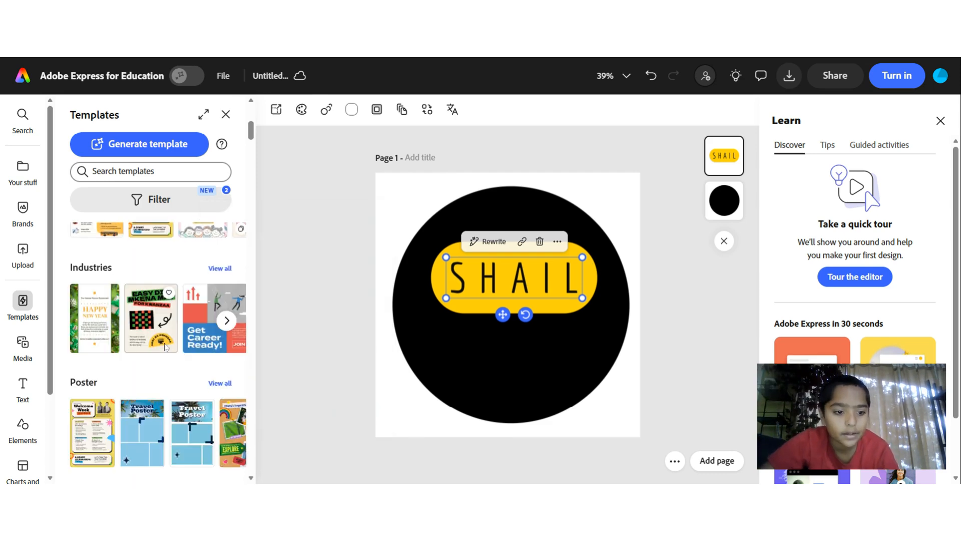
pyautogui.scroll(6, 158, 346)
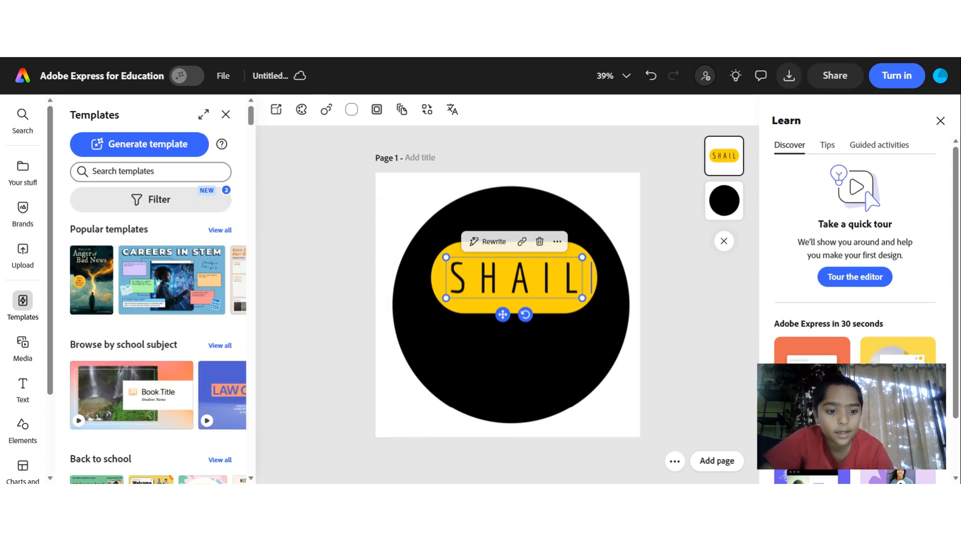
# Add the neon LIKE SHARE SUBSCRIBE photo from the media library's Subscribe button recommendations.
pyautogui.moveTo(18, 394)
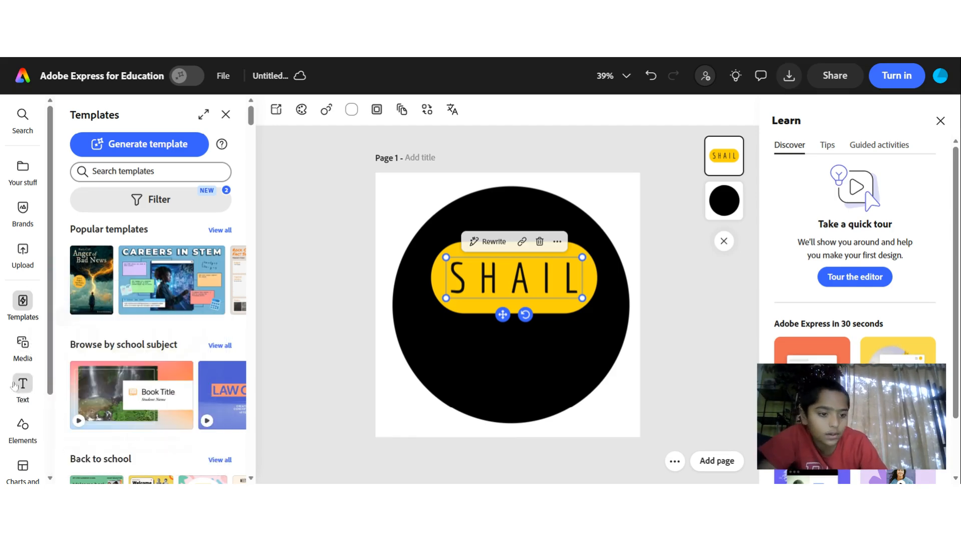
pyautogui.click(22, 385)
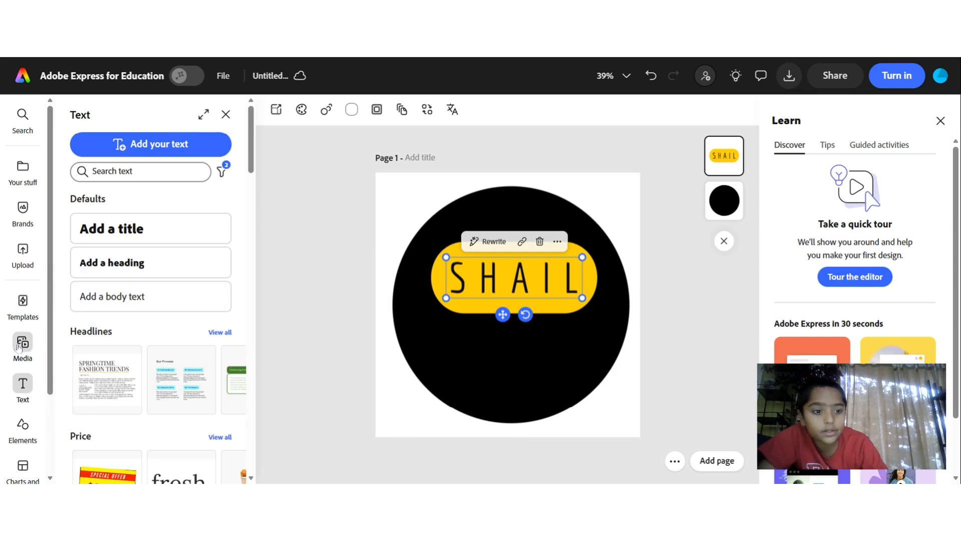
pyautogui.click(22, 346)
pyautogui.click(121, 324)
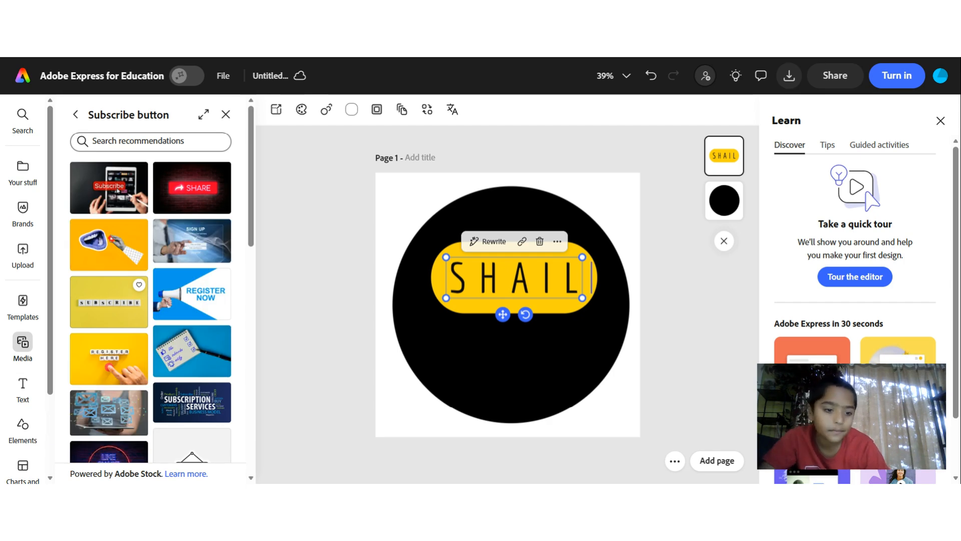
pyautogui.scroll(-3, 153, 301)
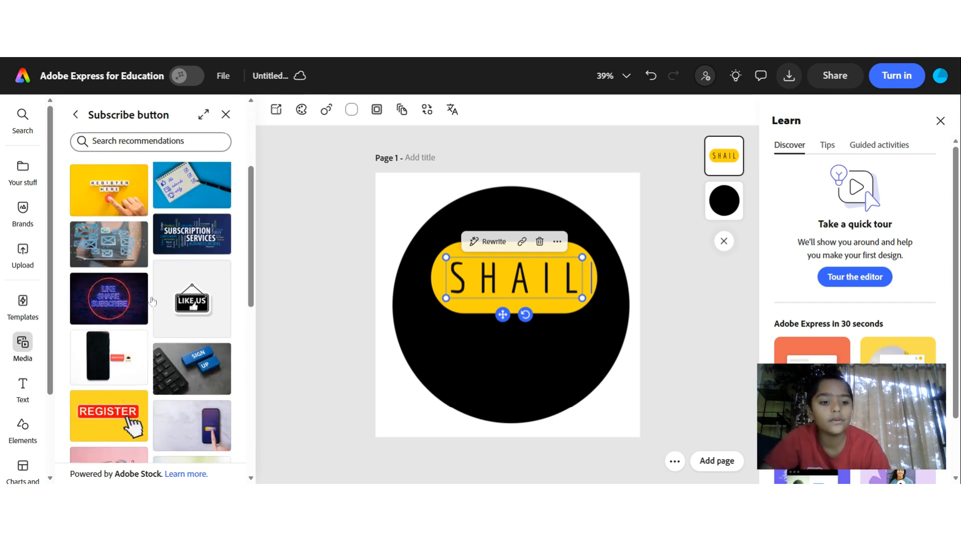
pyautogui.click(111, 307)
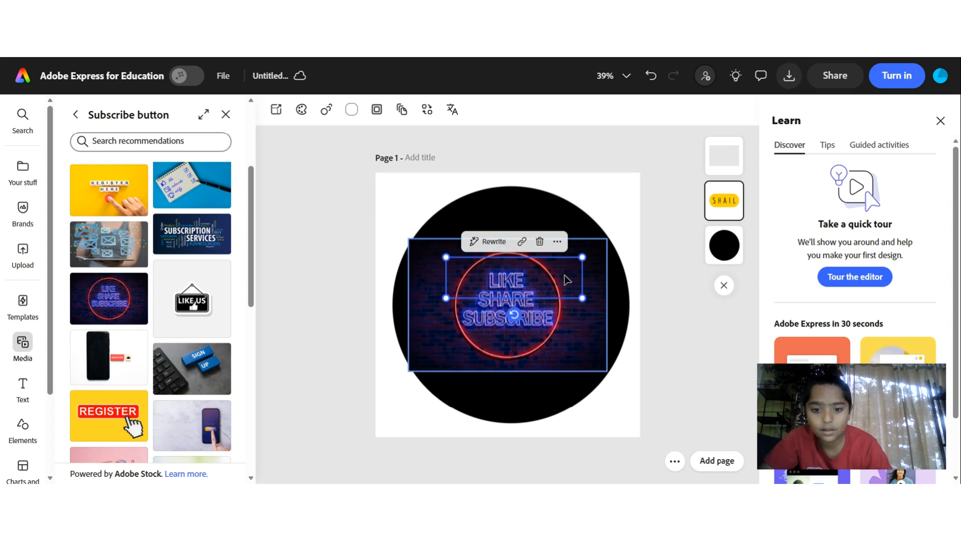
# Shrink the neon LIKE SHARE SUBSCRIBE photo to about half its size and move it below the yellow name label.
pyautogui.click(587, 363)
pyautogui.moveTo(601, 363); pyautogui.dragTo(504, 302)
pyautogui.moveTo(451, 278); pyautogui.dragTo(524, 351)
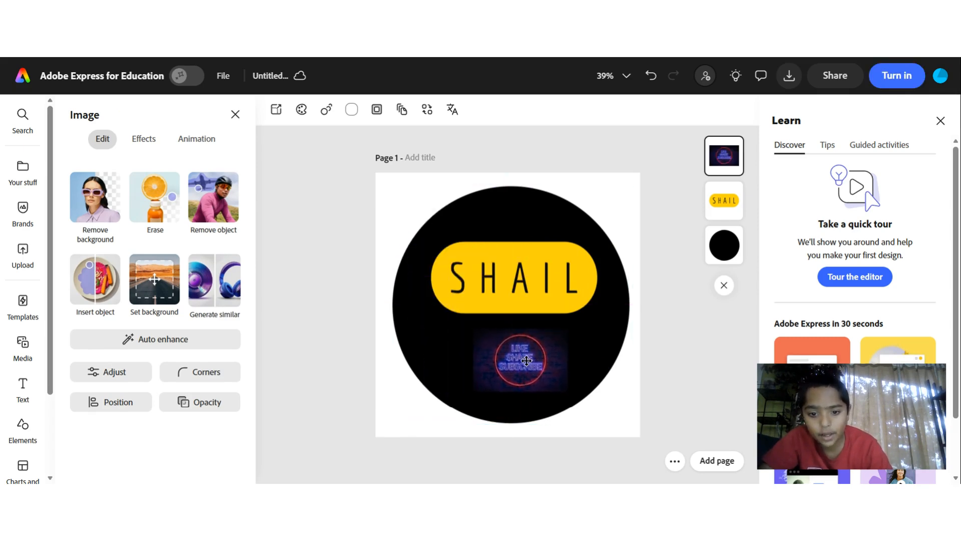
# Move the neon LIKE SHARE SUBSCRIBE photo slightly outward and enlarge it to fill more of the black circle's lower part.
pyautogui.moveTo(465, 355); pyautogui.dragTo(447, 355)
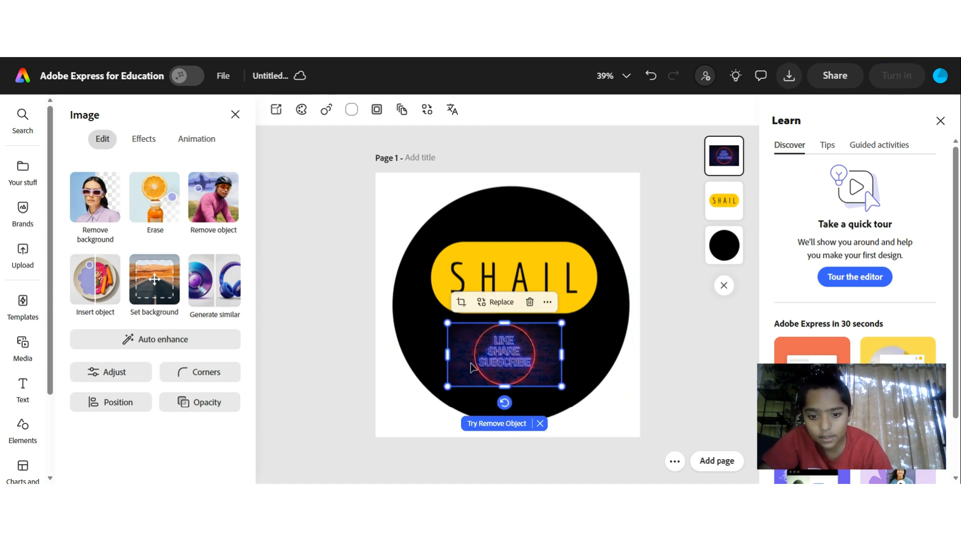
pyautogui.moveTo(507, 387); pyautogui.dragTo(506, 398)
pyautogui.moveTo(561, 361); pyautogui.dragTo(566, 361)
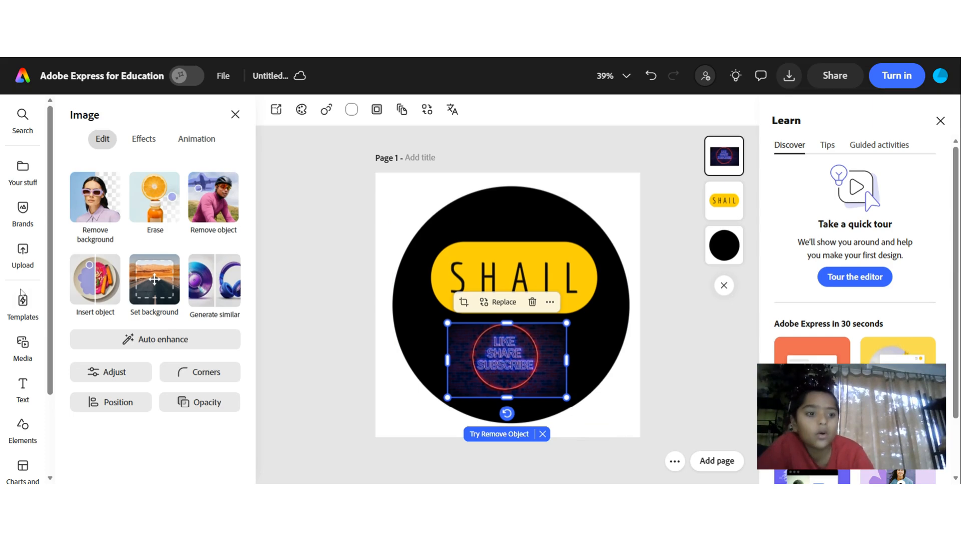
# Add the saved December 26, 2025 design with the yellow SUBSCRIBE label to the file as a second page.
pyautogui.click(17, 174)
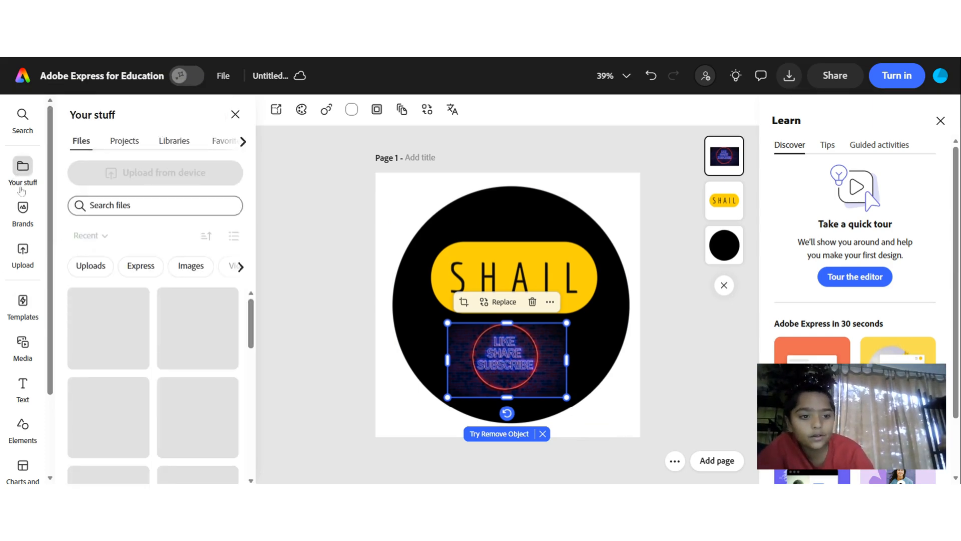
pyautogui.click(198, 356)
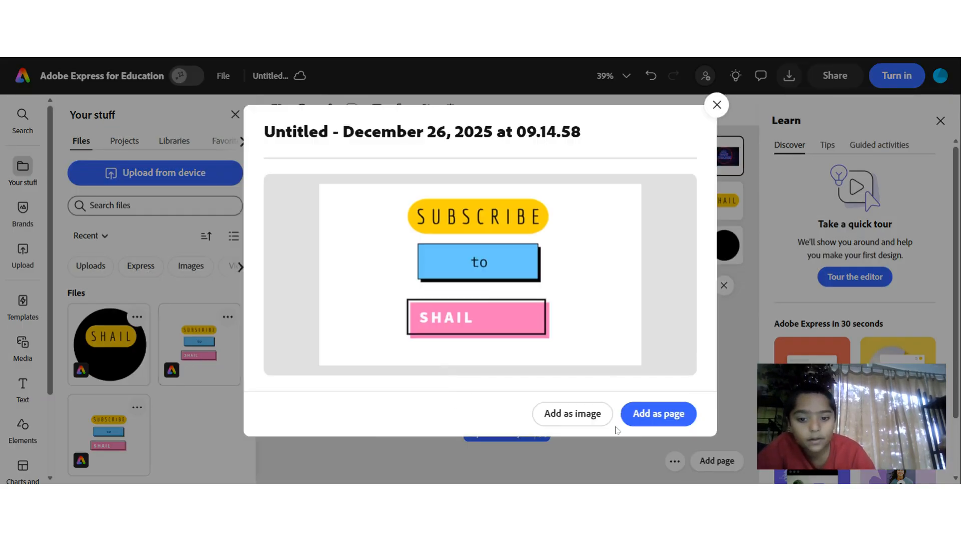
pyautogui.click(657, 414)
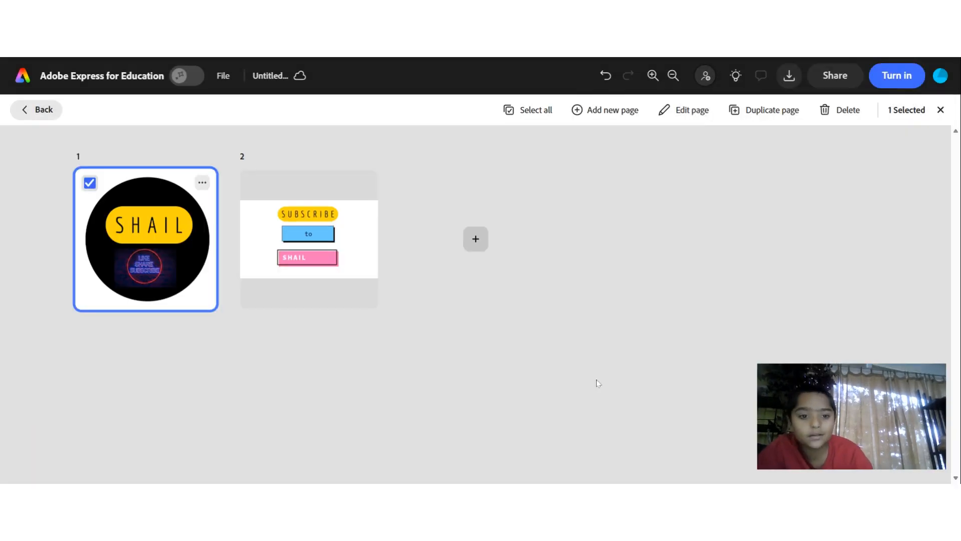
# Delete the second page holding the SUBSCRIBE design and return to editing the logo page.
pyautogui.click(350, 253)
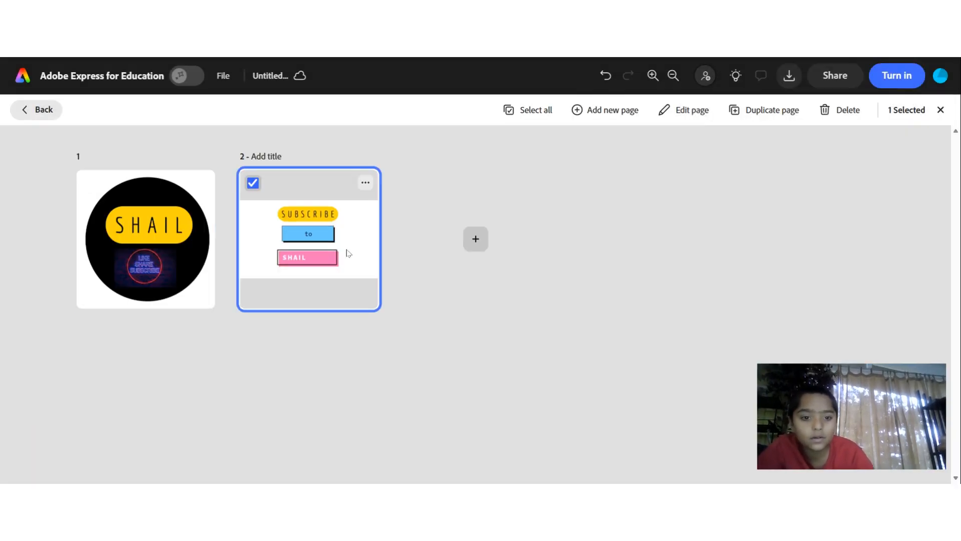
pyautogui.click(364, 182)
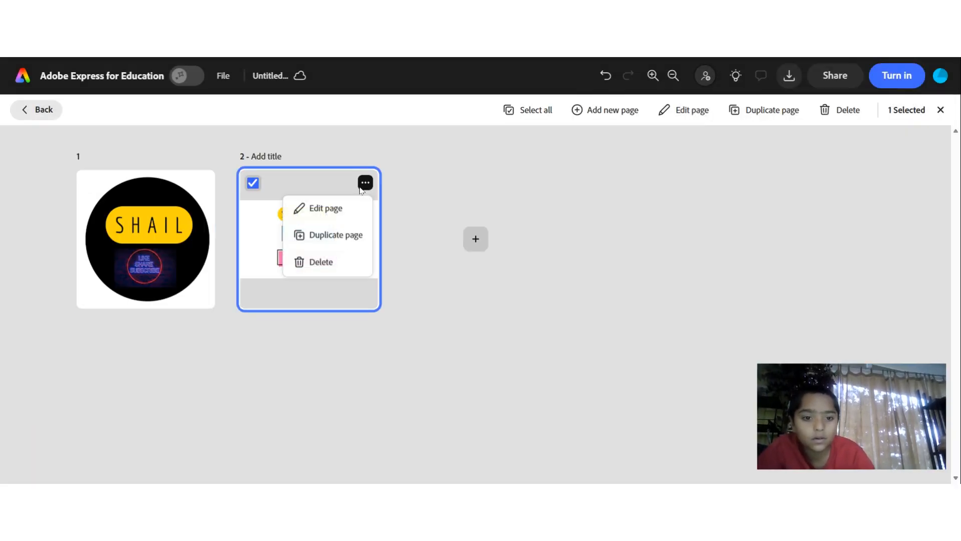
pyautogui.click(344, 262)
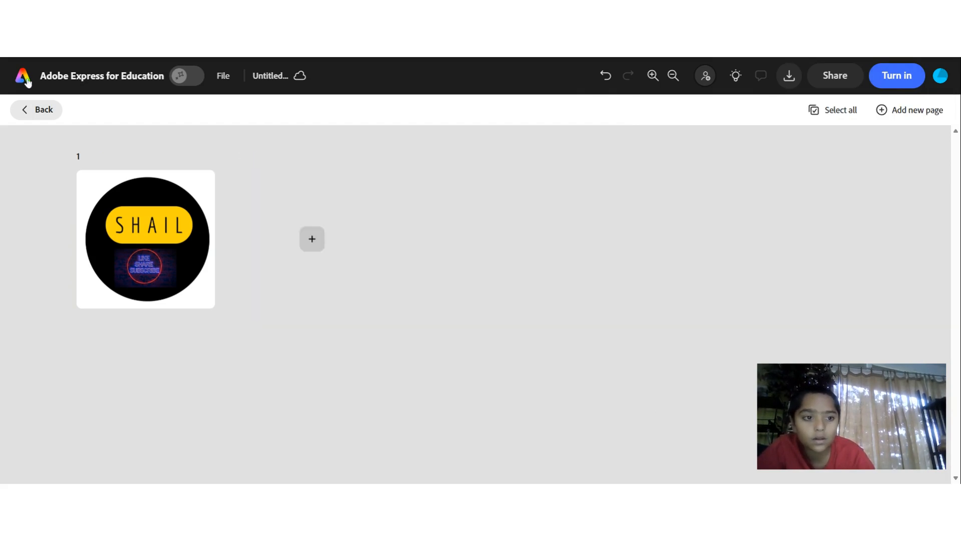
pyautogui.click(40, 112)
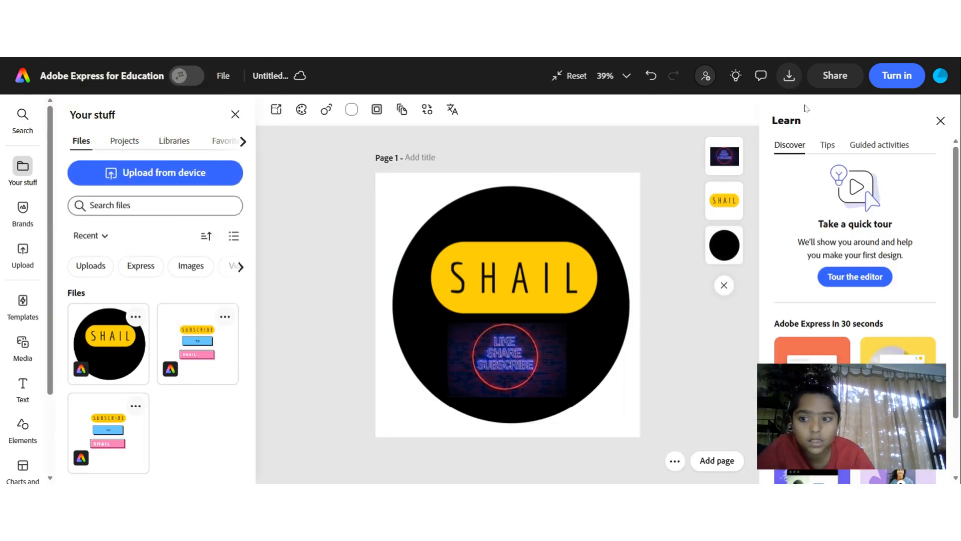
# Close the Learn help, add the saved December 26, 2025 SUBSCRIBE design as a page, and open that second page for editing.
pyautogui.click(941, 121)
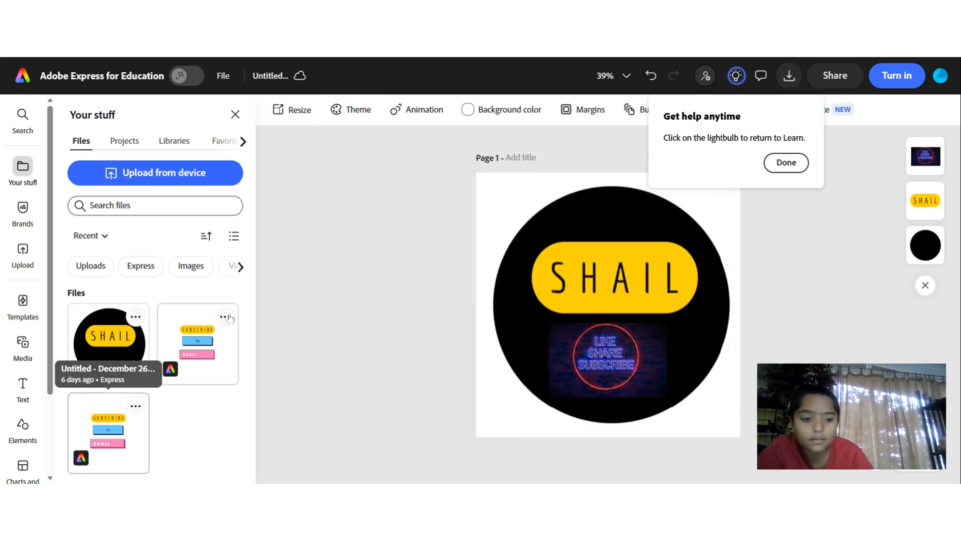
pyautogui.click(216, 331)
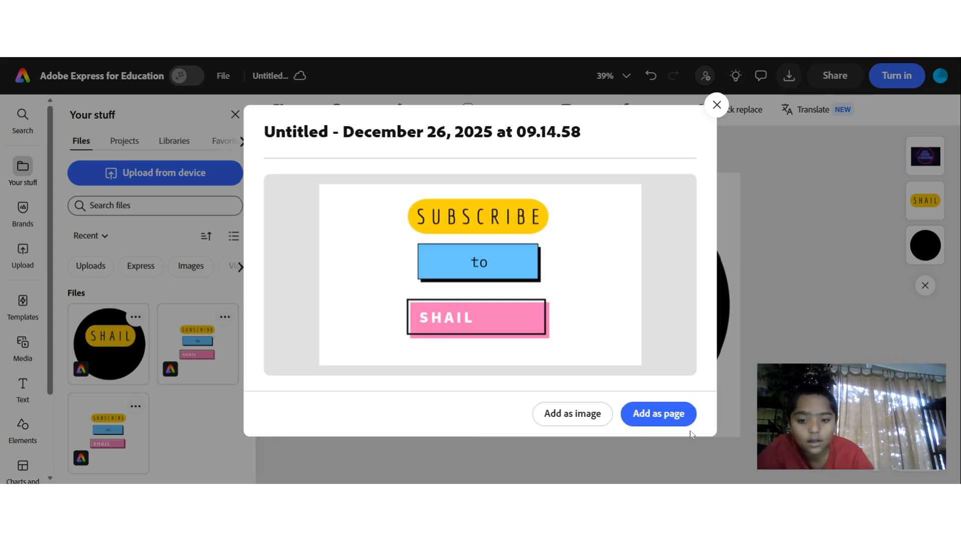
pyautogui.click(670, 414)
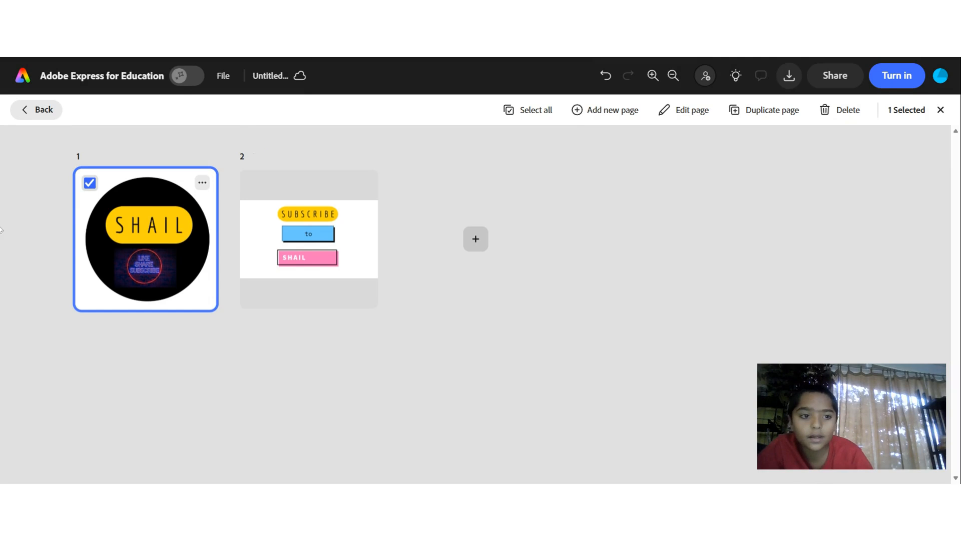
pyautogui.click(43, 109)
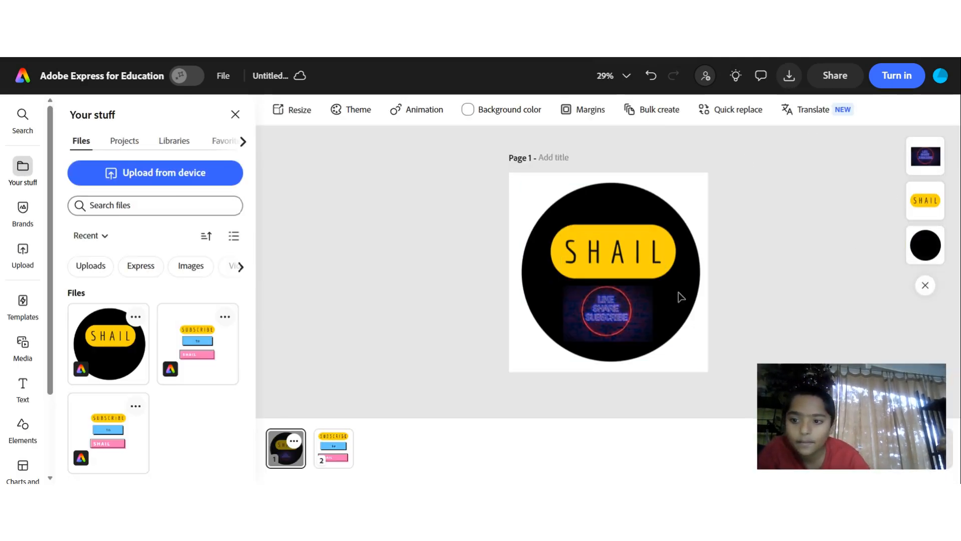
pyautogui.click(341, 456)
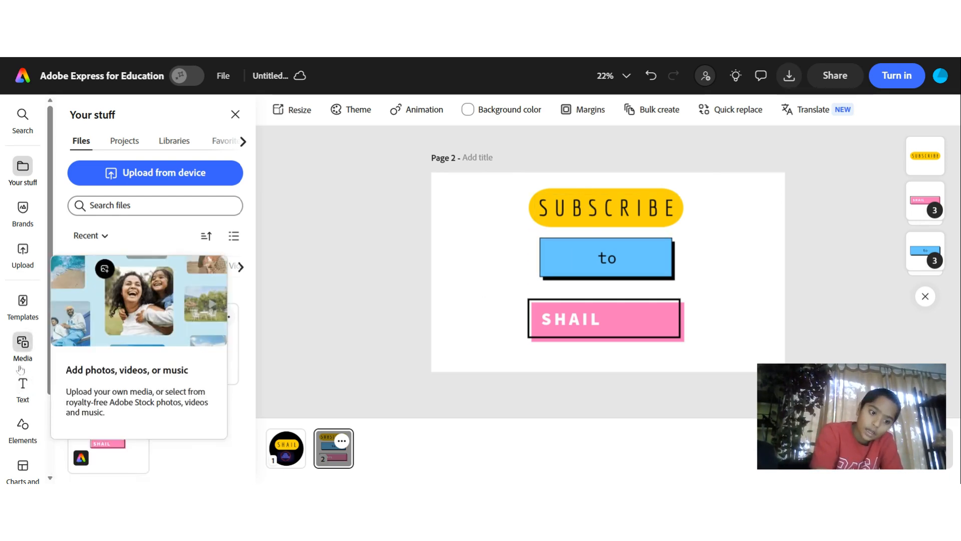
# Browse the templates and the Buttons text presets to examine the label styles used in the SUBSCRIBE design.
pyautogui.click(24, 301)
pyautogui.scroll(-10, 101, 336)
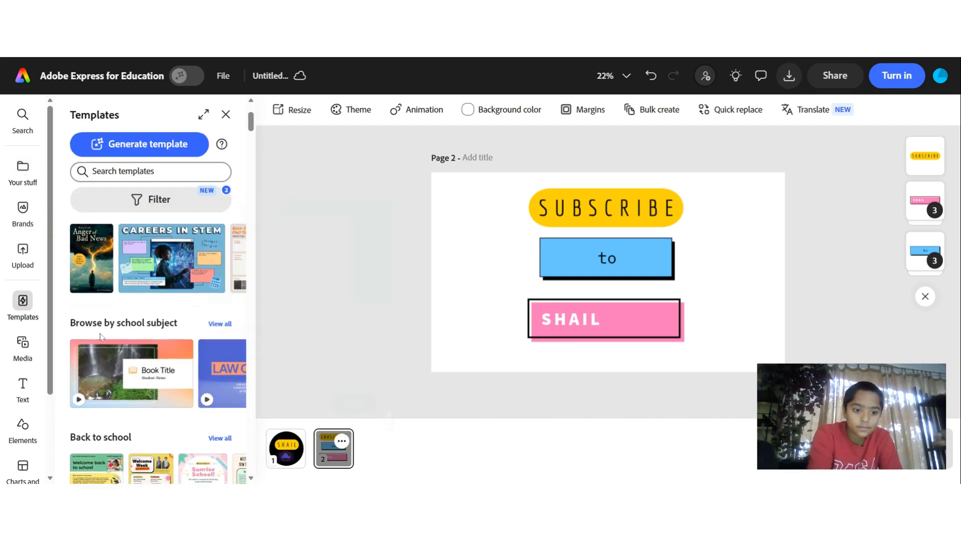
pyautogui.scroll(-2, 100, 337)
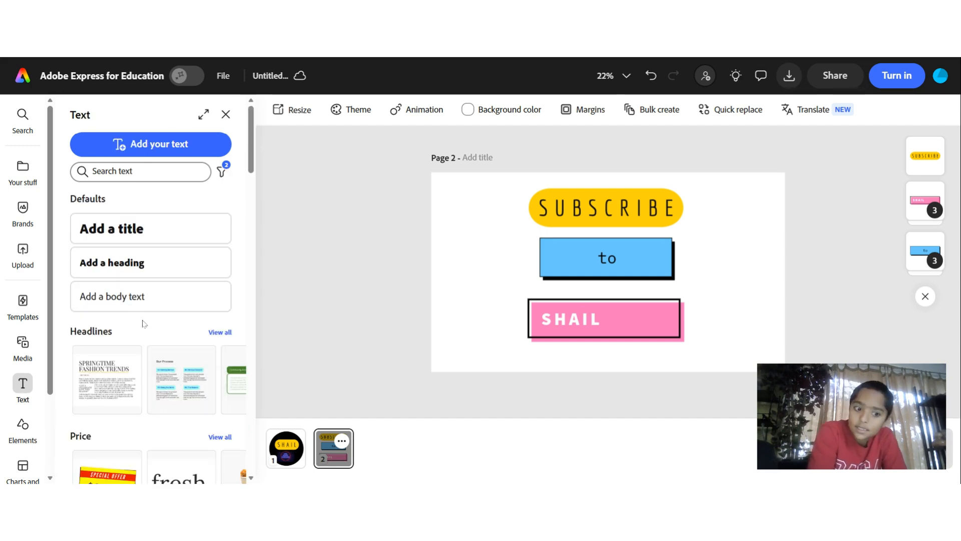
pyautogui.scroll(-2, 143, 324)
pyautogui.scroll(-2, 143, 325)
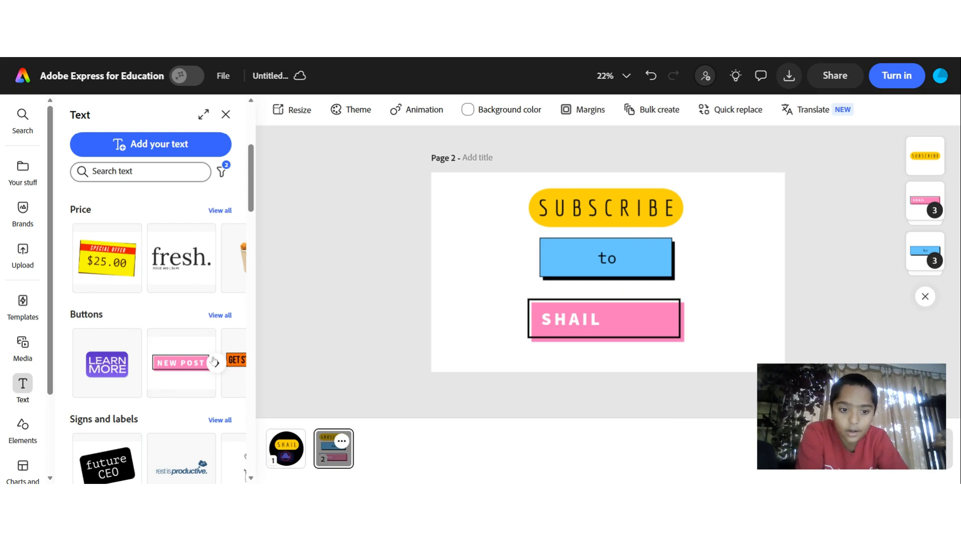
pyautogui.click(216, 363)
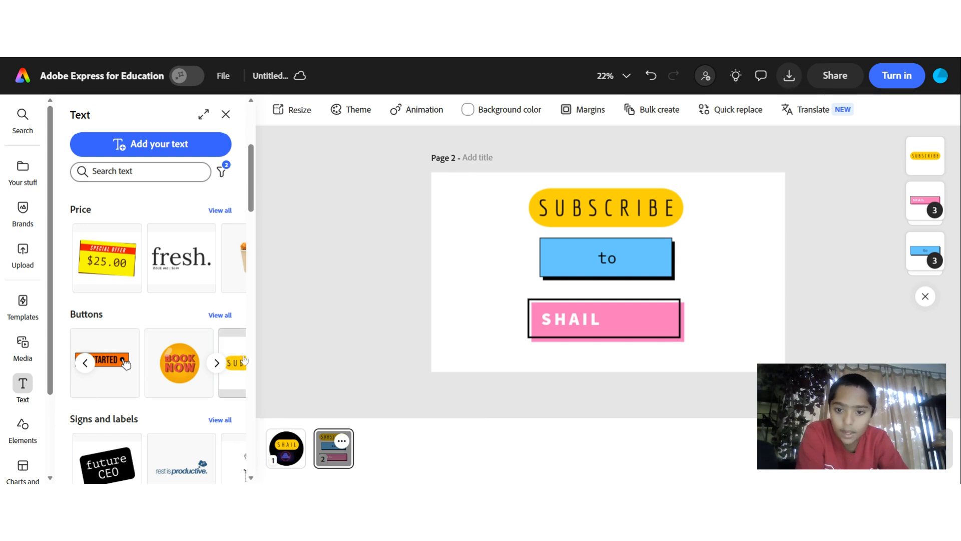
pyautogui.click(216, 363)
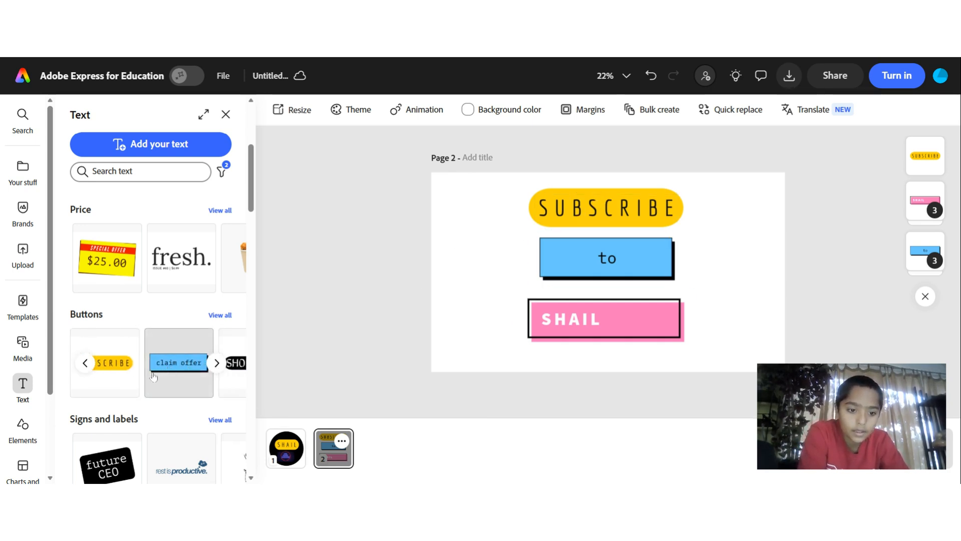
pyautogui.click(217, 363)
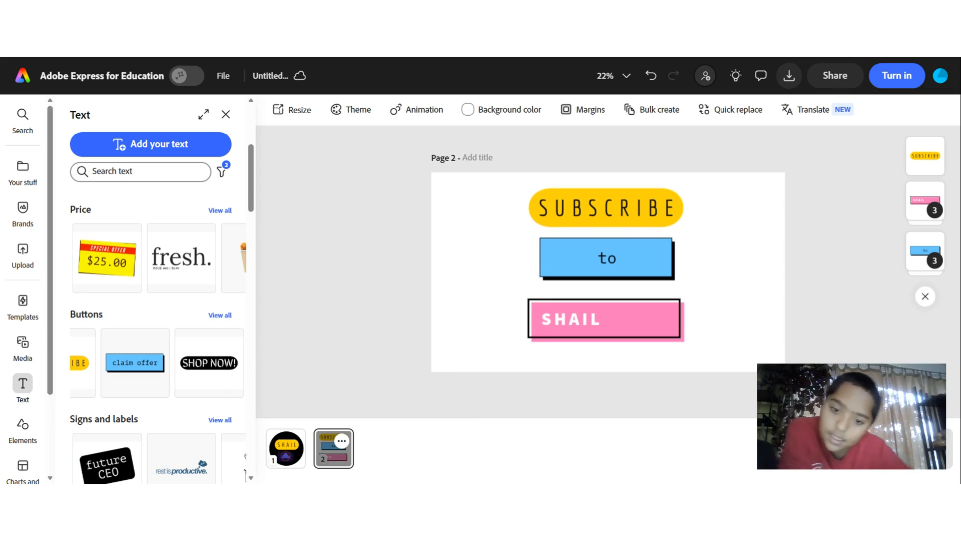
pyautogui.click(610, 254)
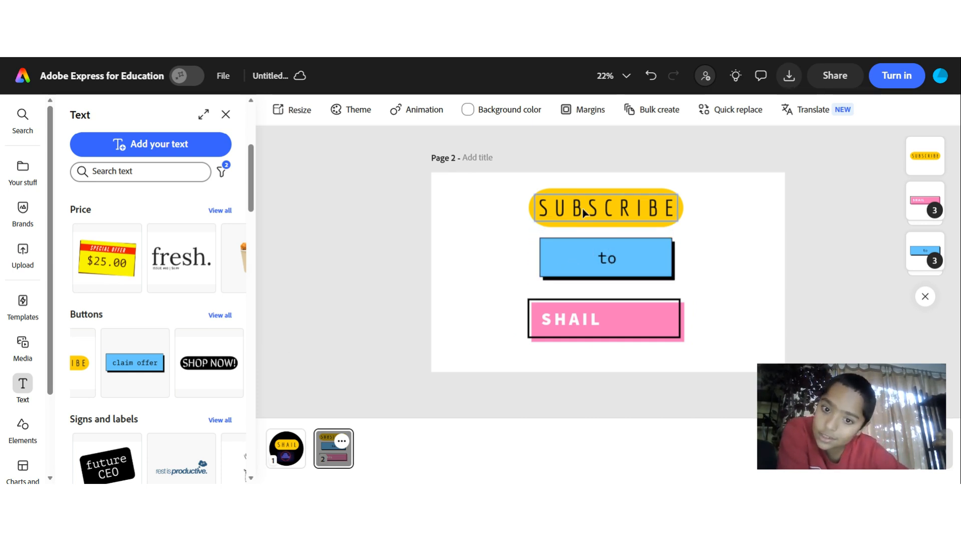